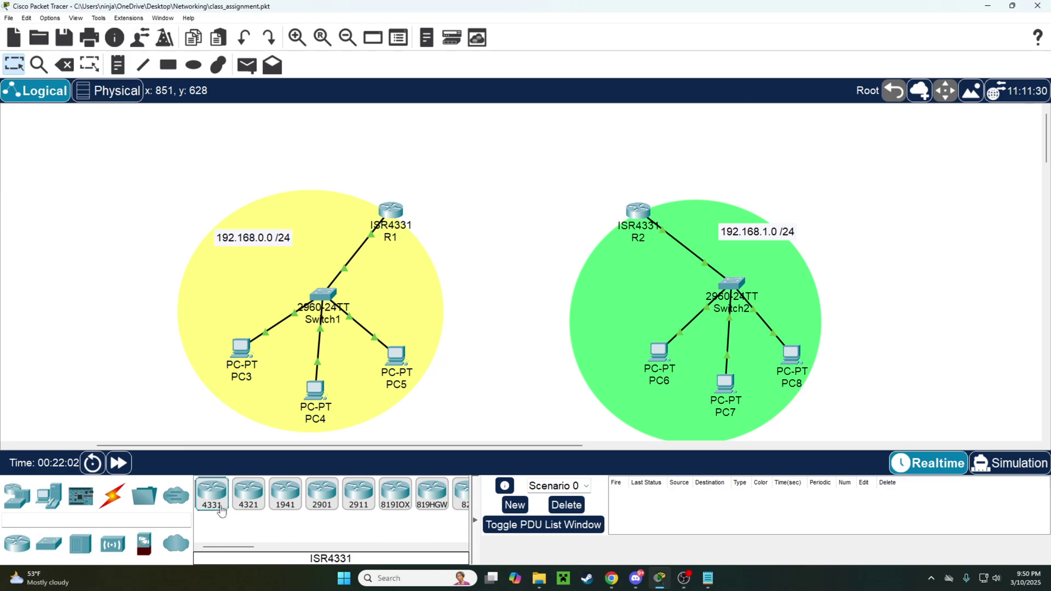
# Place an ISR4331 router above the two LANs and name it R0.
pyautogui.moveTo(221, 510); pyautogui.dragTo(518, 160)
pyautogui.click(514, 182)
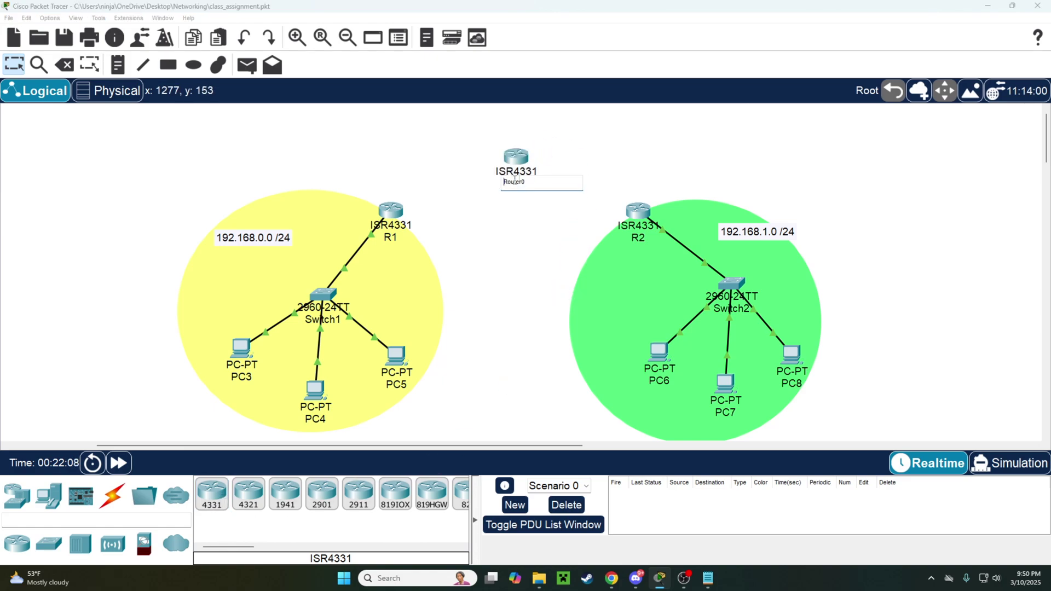
pyautogui.doubleClick(515, 182)
pyautogui.write('R0')
pyautogui.press('Return')
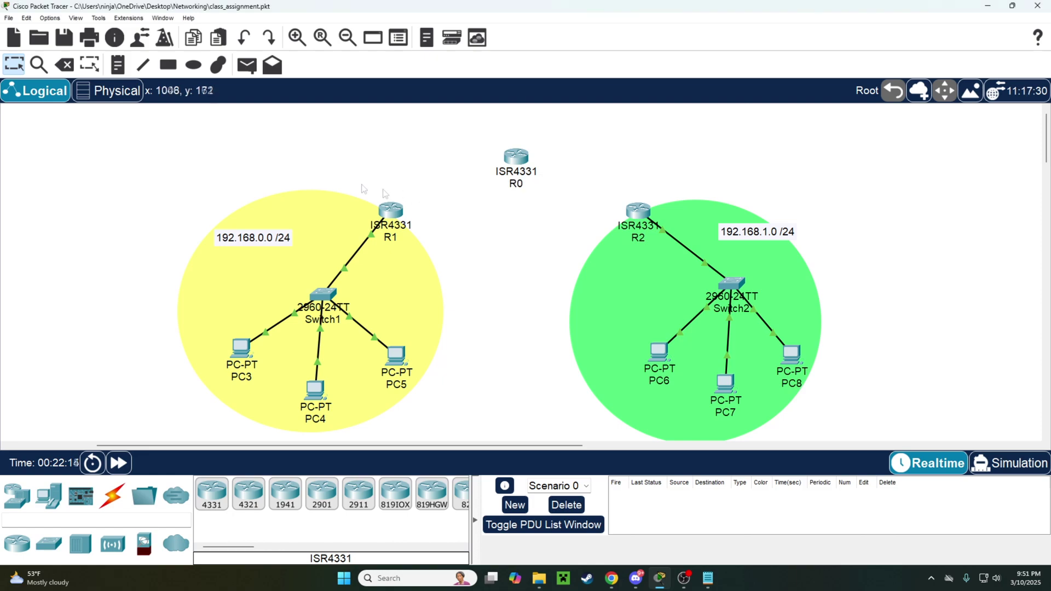
# Connect serial links from R1 to R0 and from R0 to R2.
pyautogui.click(112, 496)
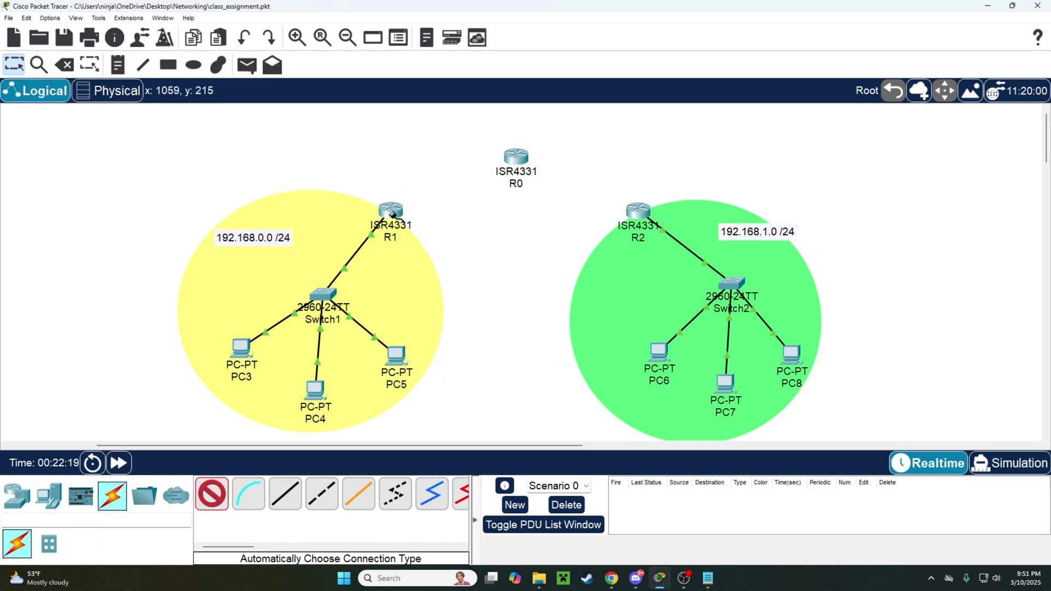
pyautogui.click(392, 214)
pyautogui.click(516, 159)
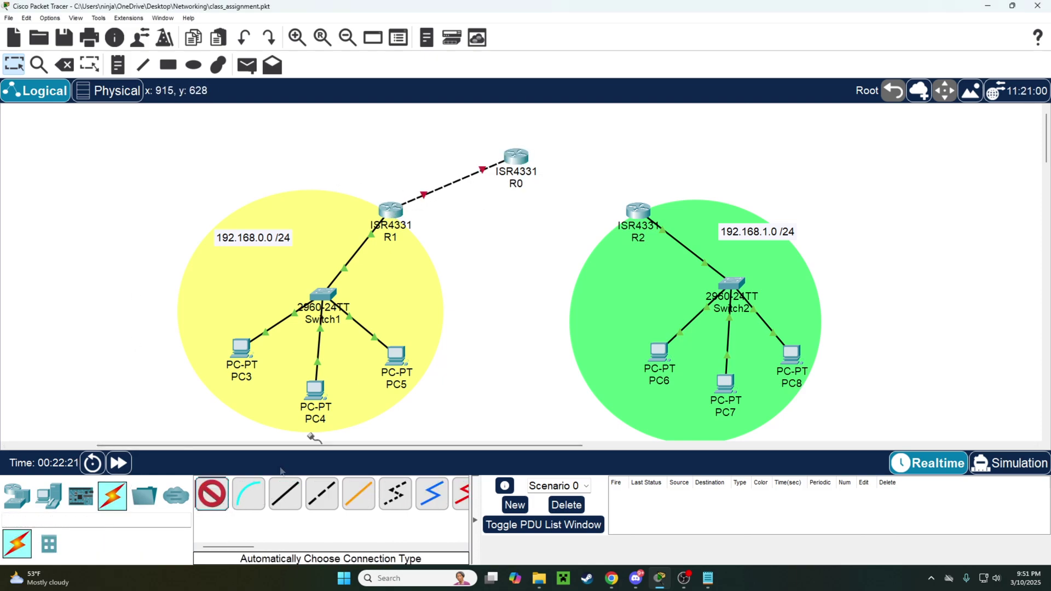
pyautogui.click(516, 158)
pyautogui.click(638, 211)
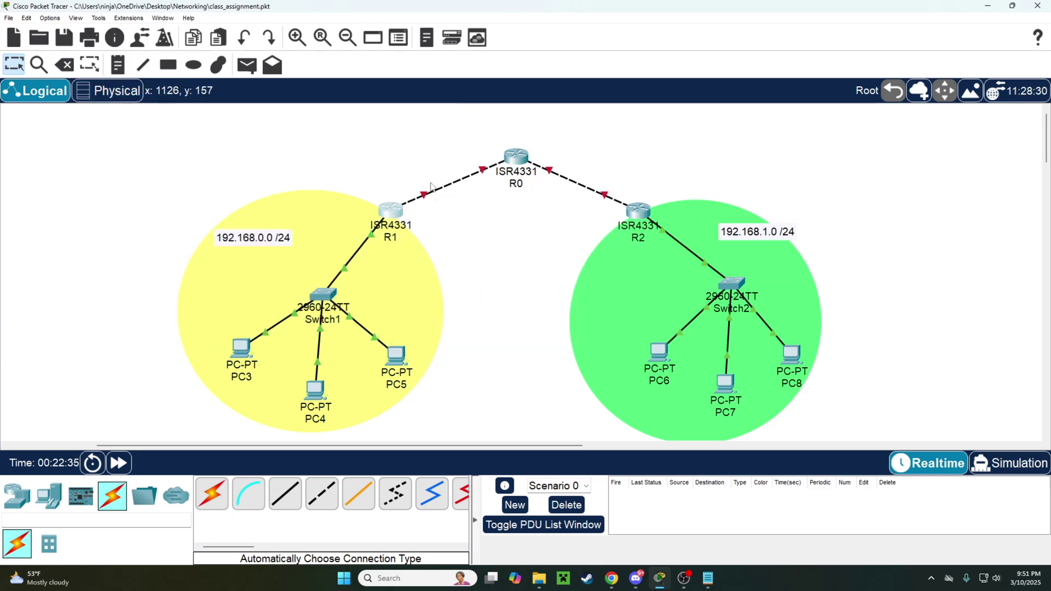
pyautogui.click(193, 65)
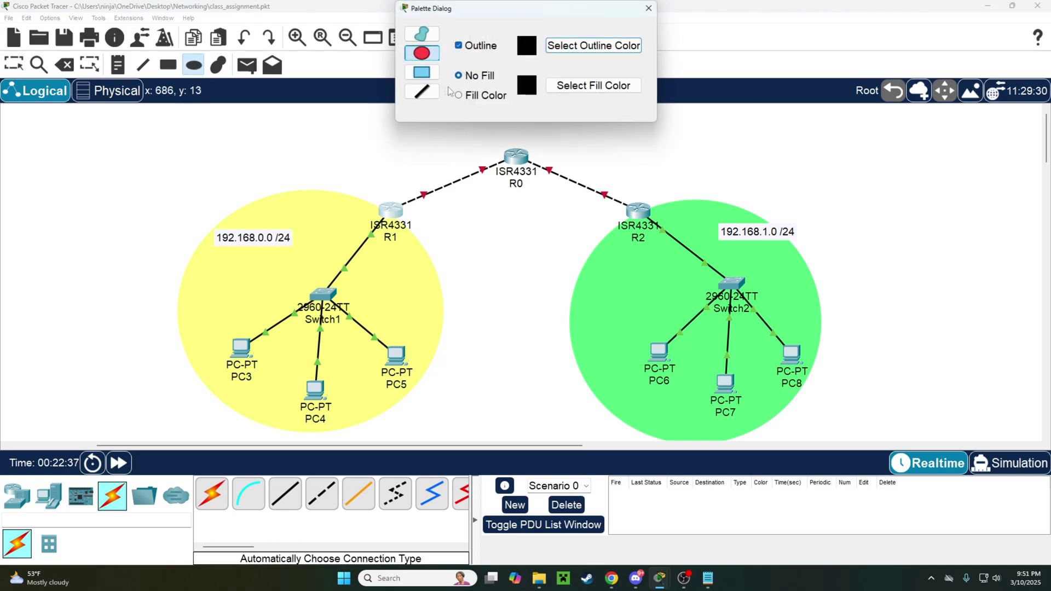
# Mark the serial links with filled, outline-free blue and orange ellipses labelled 10.0.0.0 /30 and 11.0.0.0.
pyautogui.click(458, 95)
pyautogui.click(458, 45)
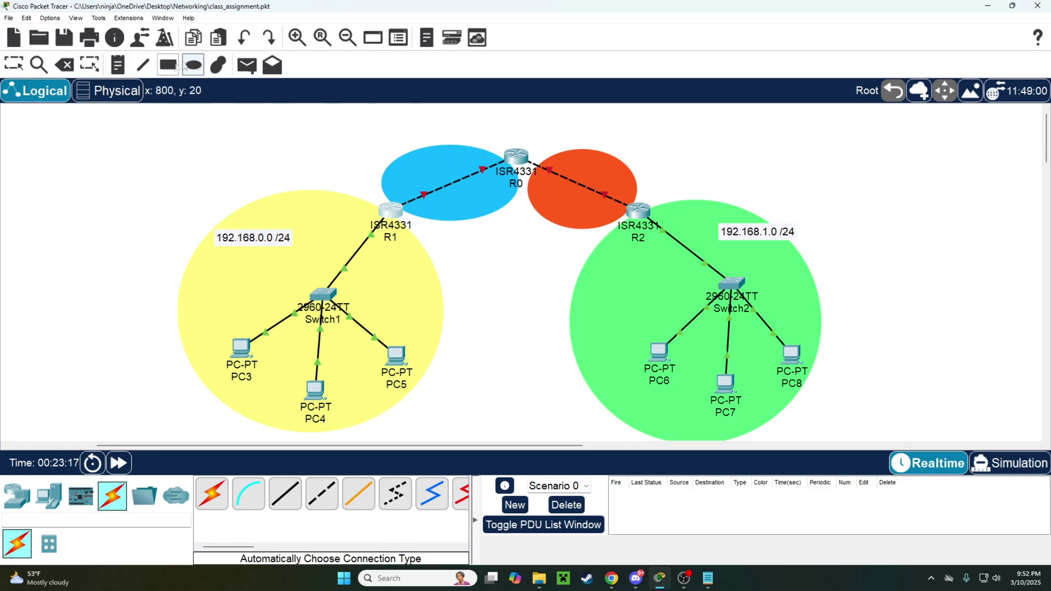
pyautogui.press('n')
pyautogui.click(450, 165)
pyautogui.write('10.0.0.0 /30')
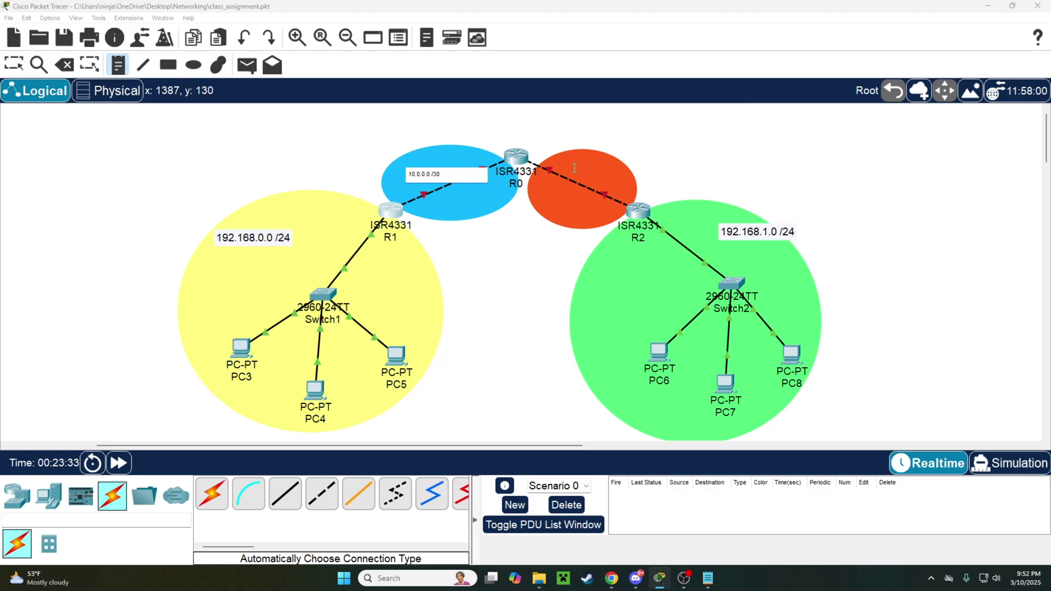
pyautogui.click(613, 171)
pyautogui.write('1')
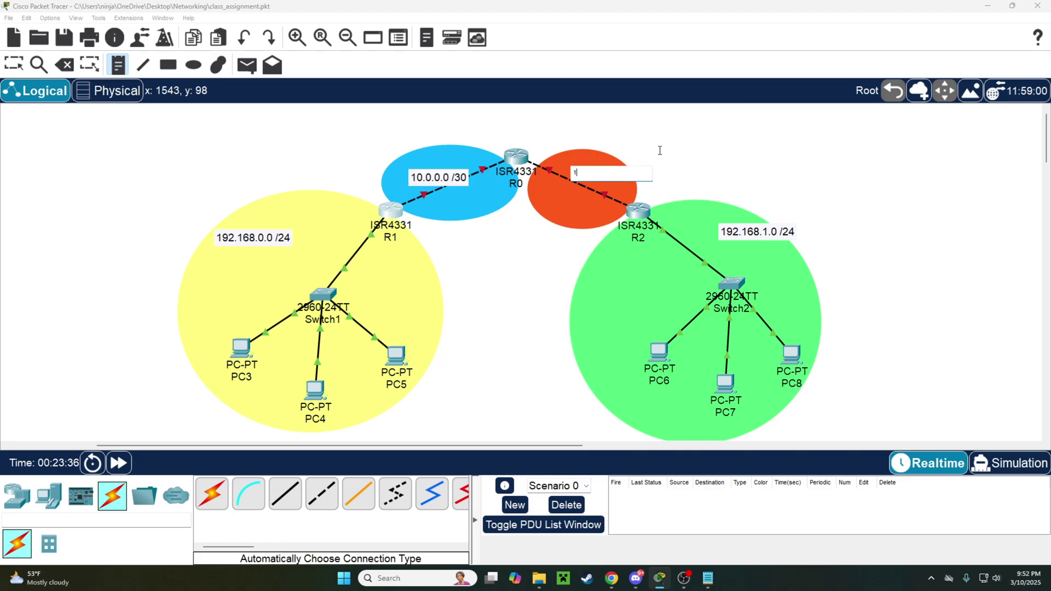
pyautogui.write('1.0.0.0 /')
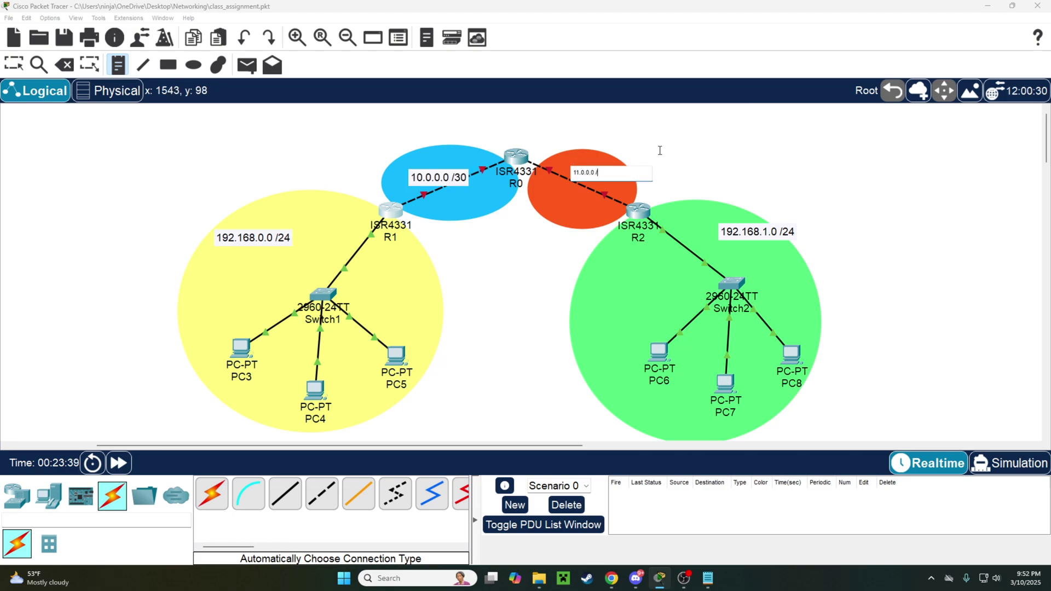
pyautogui.press('Escape')
pyautogui.click(390, 210)
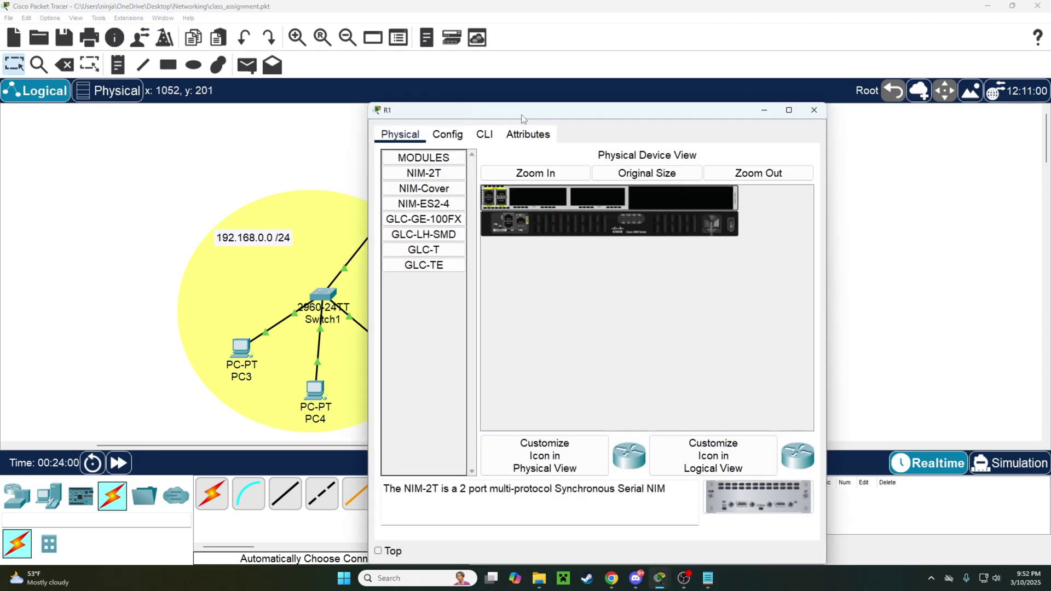
# Log in to R1's console with the user's credentials and enter global configuration mode.
pyautogui.moveTo(520, 111); pyautogui.dragTo(701, 84)
pyautogui.click(665, 102)
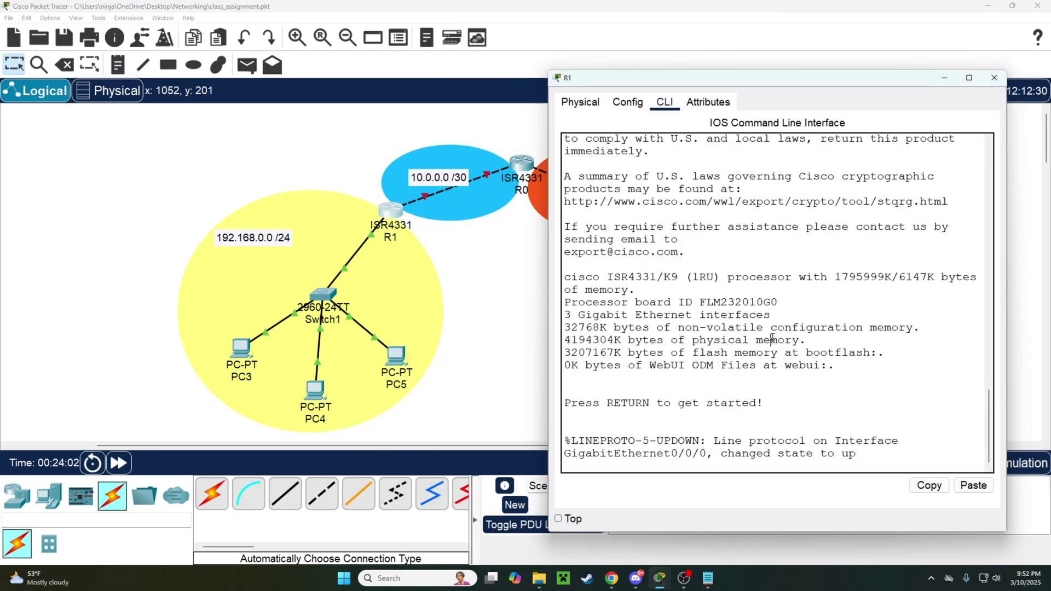
pyautogui.press('Return')
pyautogui.press('Return')
pyautogui.press('Return')
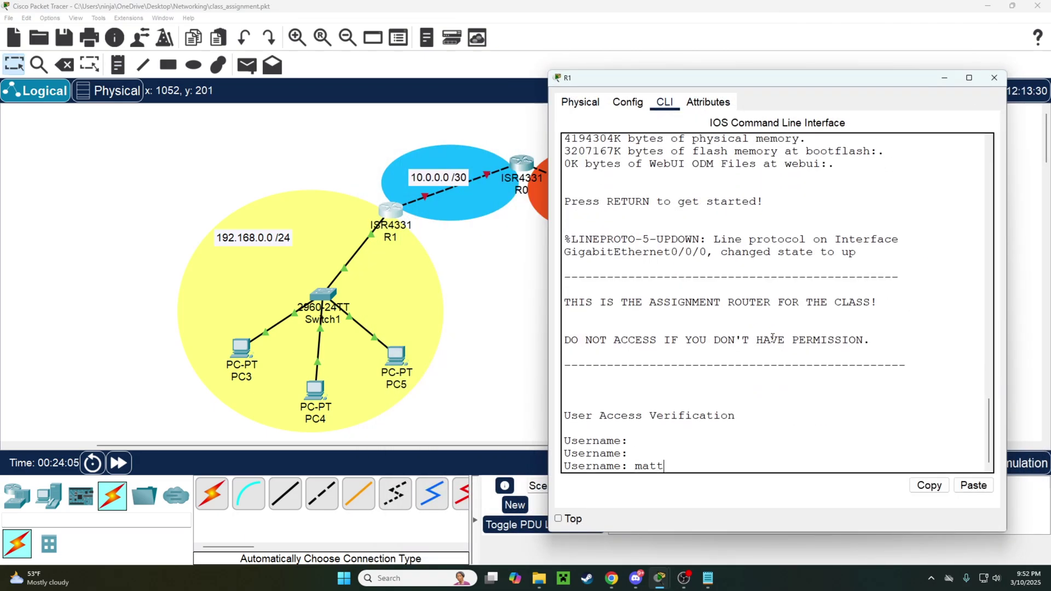
pyautogui.press('Return')
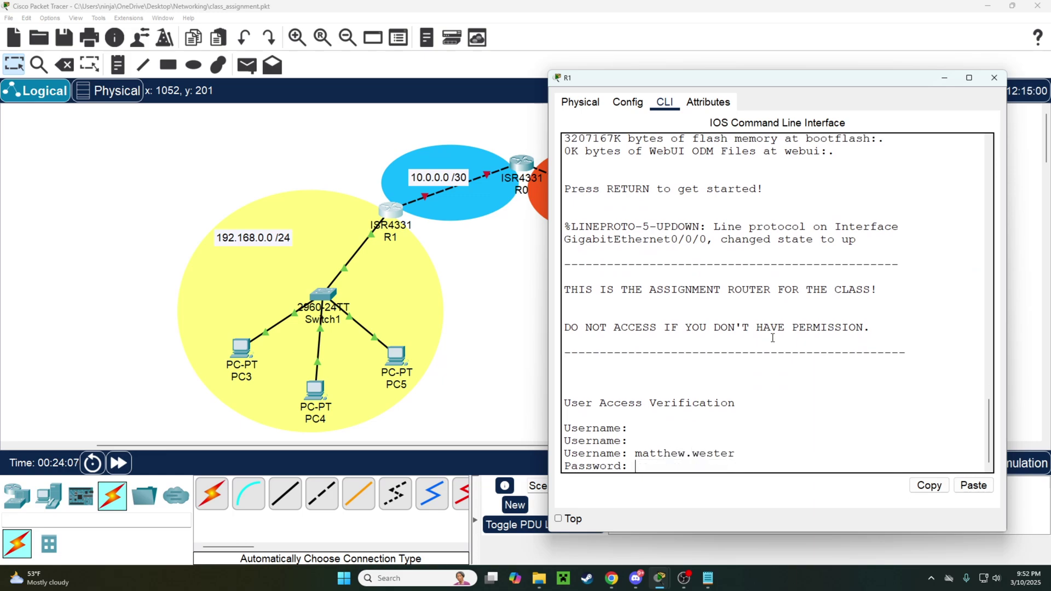
pyautogui.press('Return')
pyautogui.press('Return')
pyautogui.press('Return')
pyautogui.press('Return')
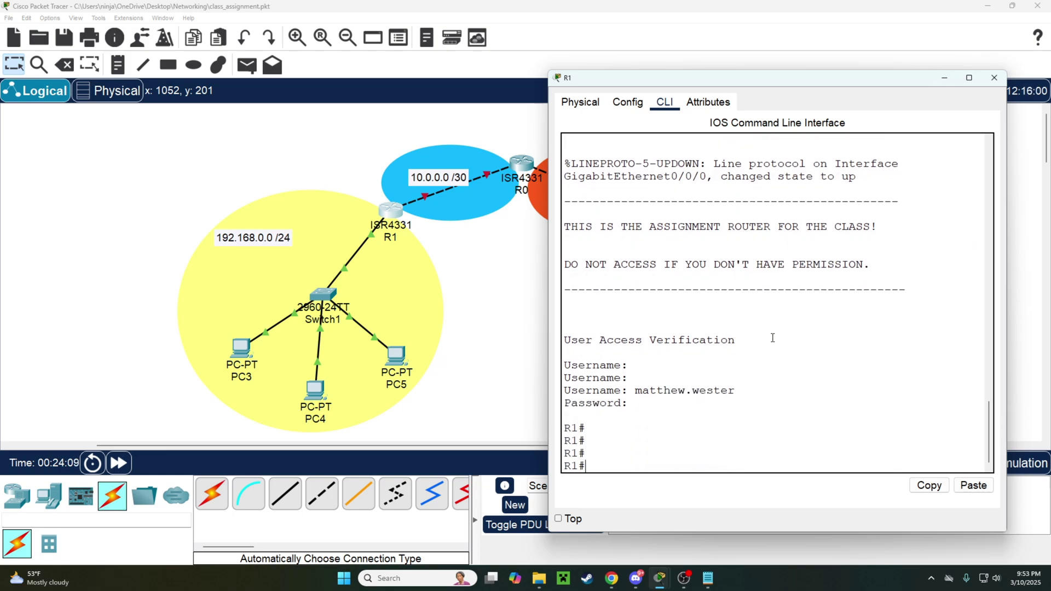
pyautogui.write('conf t')
pyautogui.press('Return')
pyautogui.press('Return')
pyautogui.press('Return')
pyautogui.press('Return')
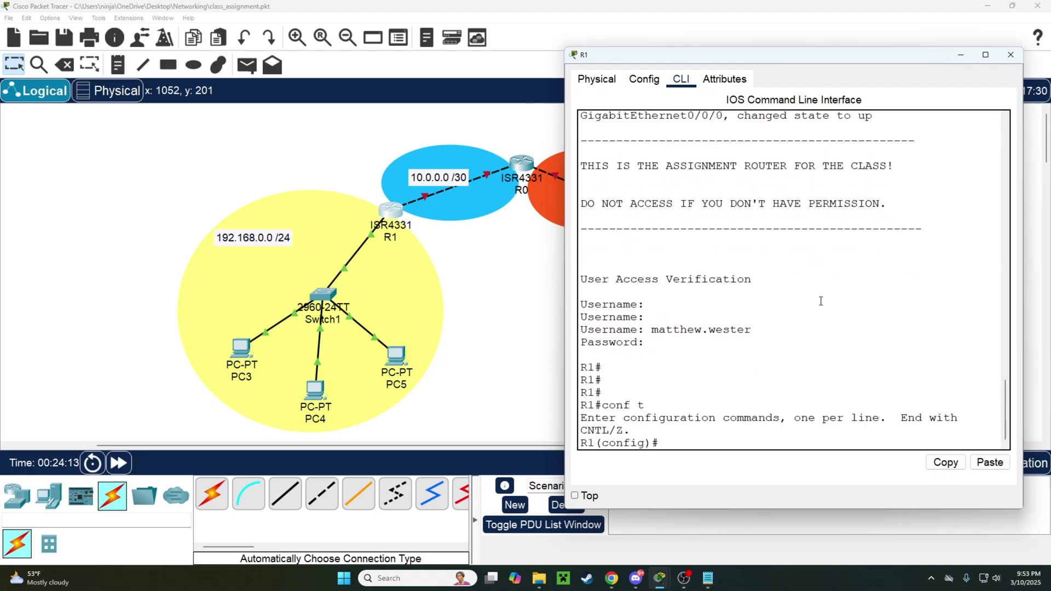
# Review R1's running configuration, noting the GigabitEthernet0/0/2 block.
pyautogui.write('do sho run')
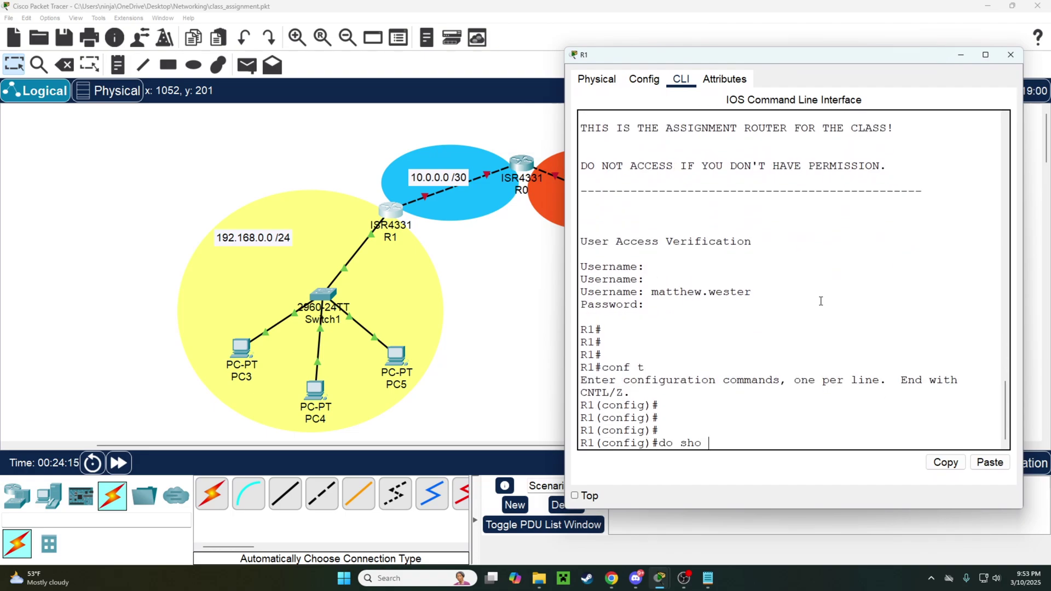
pyautogui.press('Return')
pyautogui.press('space')
pyautogui.press('space')
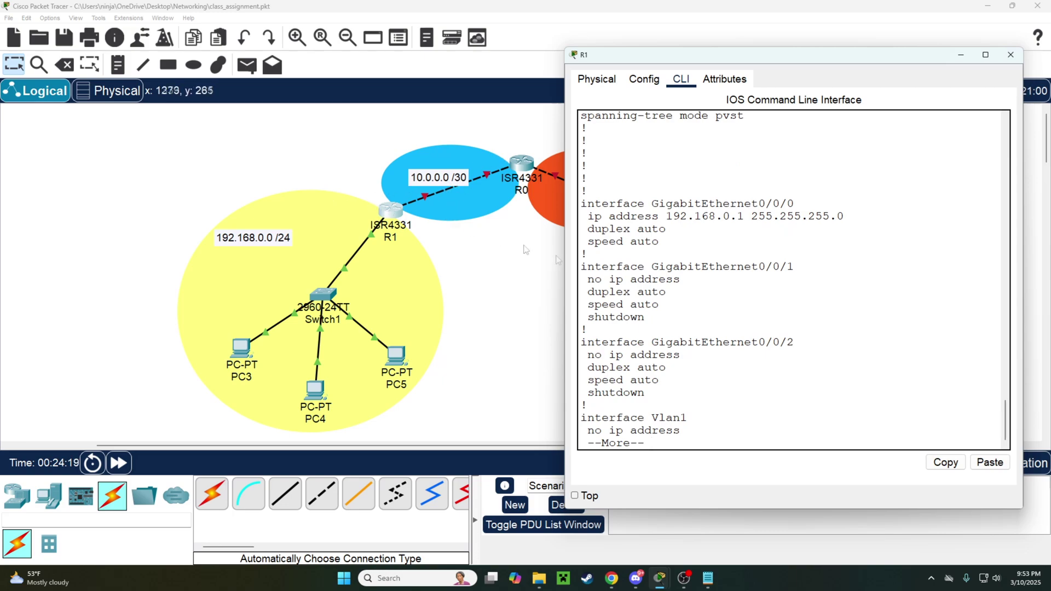
pyautogui.moveTo(588, 406); pyautogui.dragTo(580, 340)
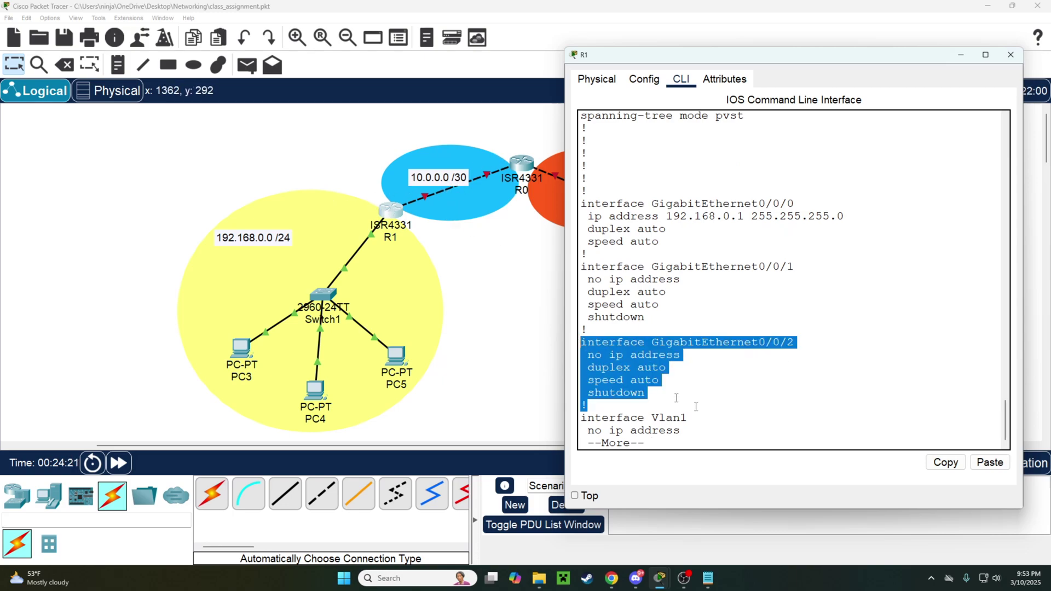
pyautogui.hotkey('ctrl', 'c')
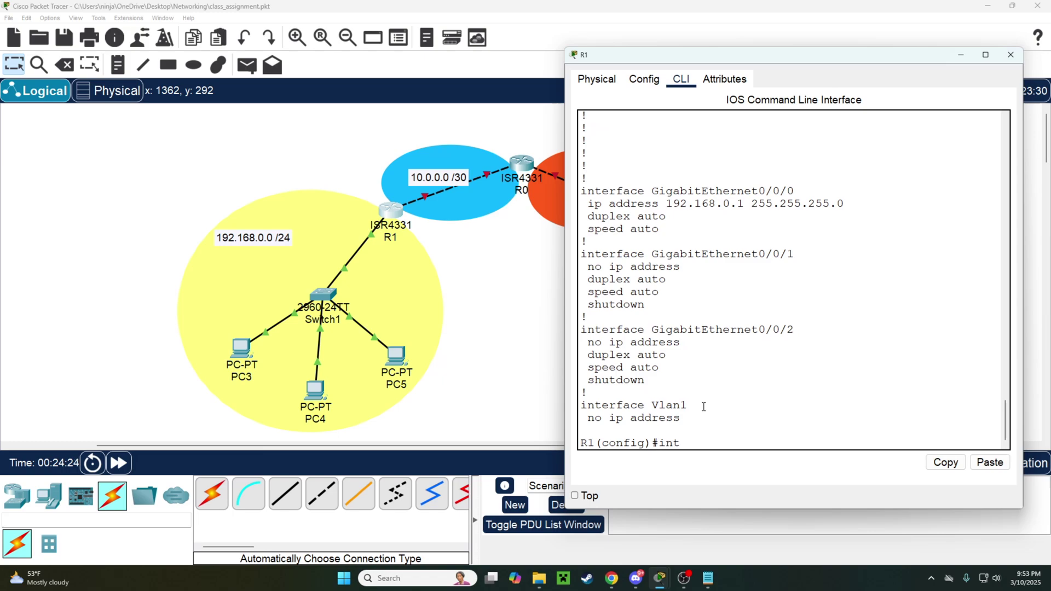
# Enable R1's GigabitEthernet0/0/2 and assign it 10.0.0.1 255.255.255.252.
pyautogui.write('int g0/0/2')
pyautogui.press('Return')
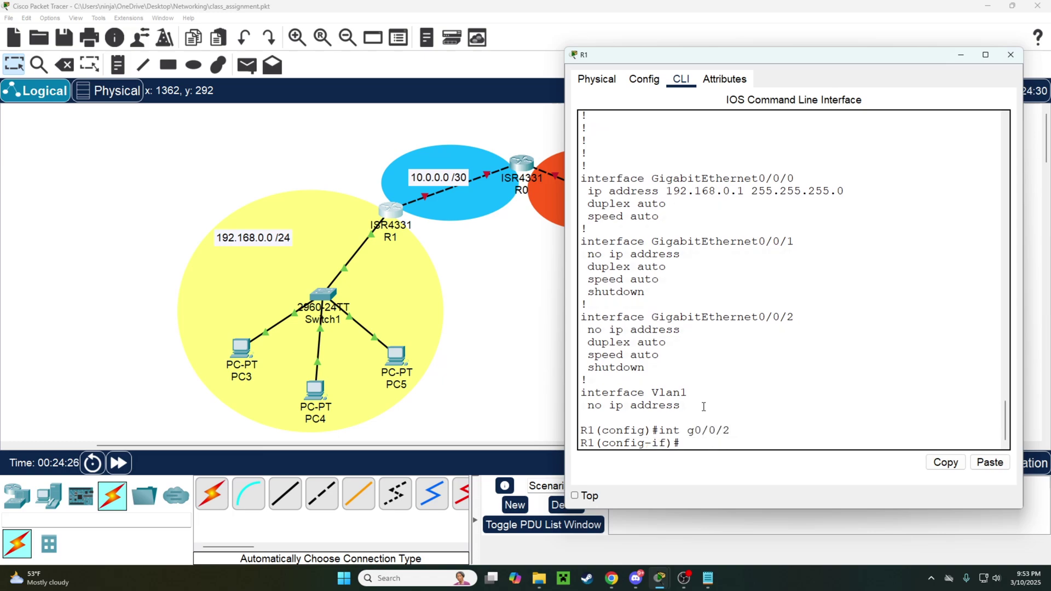
pyautogui.write('no shut')
pyautogui.press('Return')
pyautogui.press('Return')
pyautogui.press('Return')
pyautogui.press('Return')
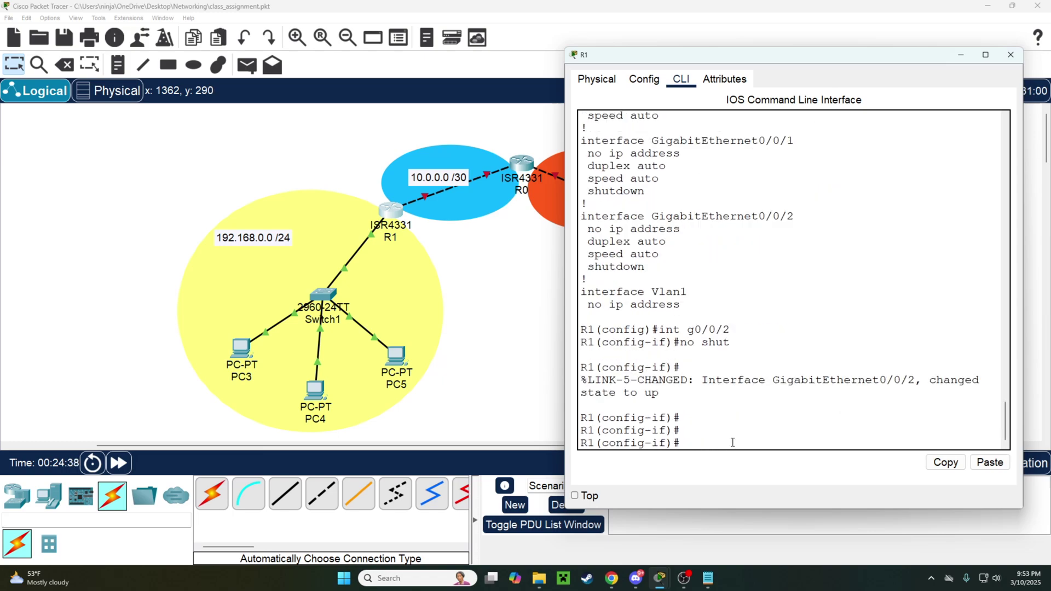
pyautogui.write('ip add 10.0.0.1 255.255')
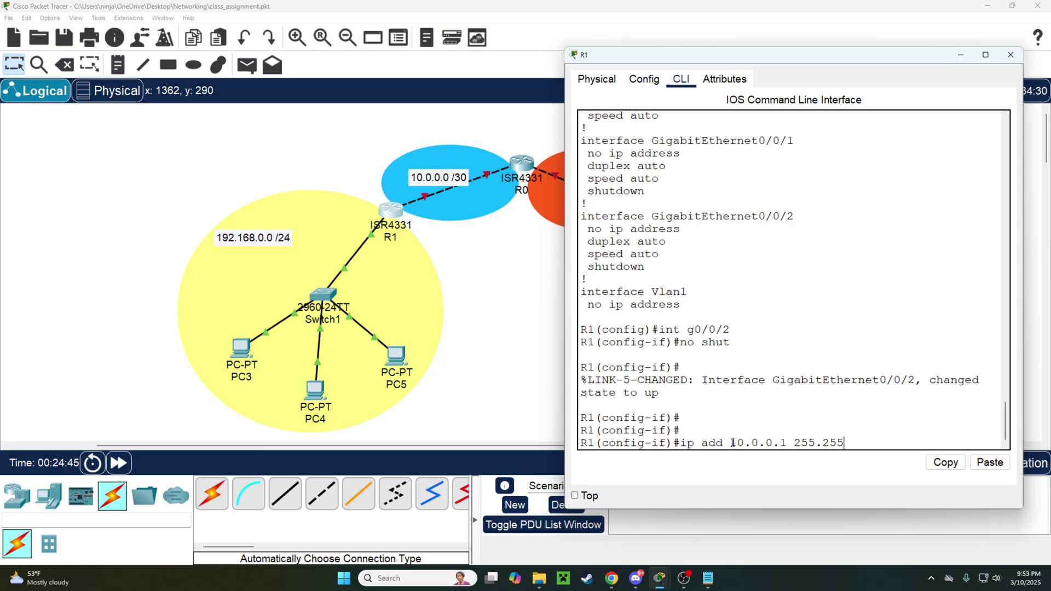
pyautogui.write('.255.252')
pyautogui.press('Return')
# Open R0's console and decline the initial configuration dialog.
pyautogui.click(1011, 55)
pyautogui.click(521, 165)
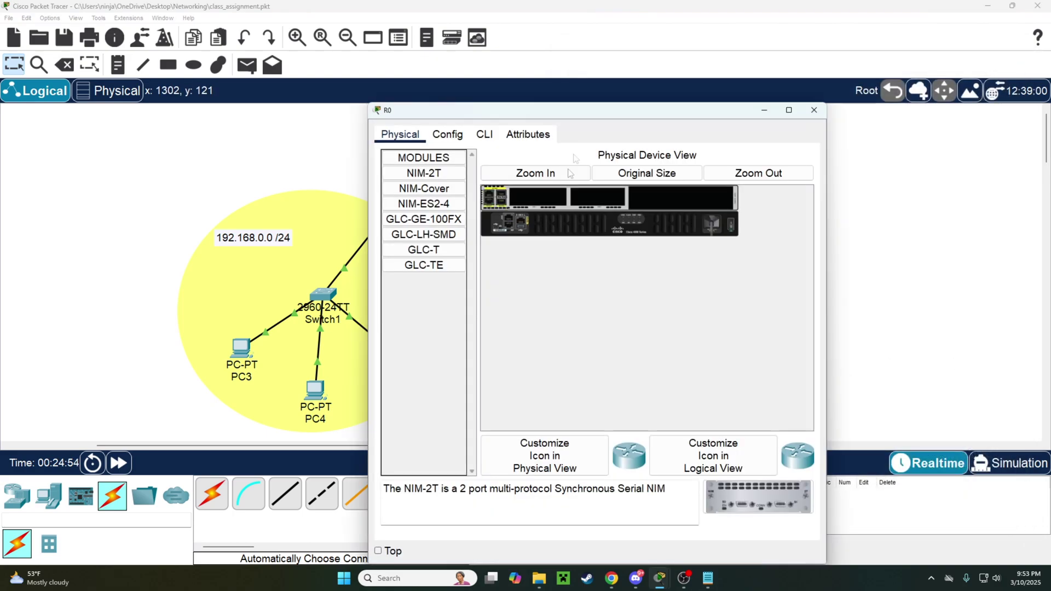
pyautogui.moveTo(586, 111); pyautogui.dragTo(736, 107)
pyautogui.click(634, 129)
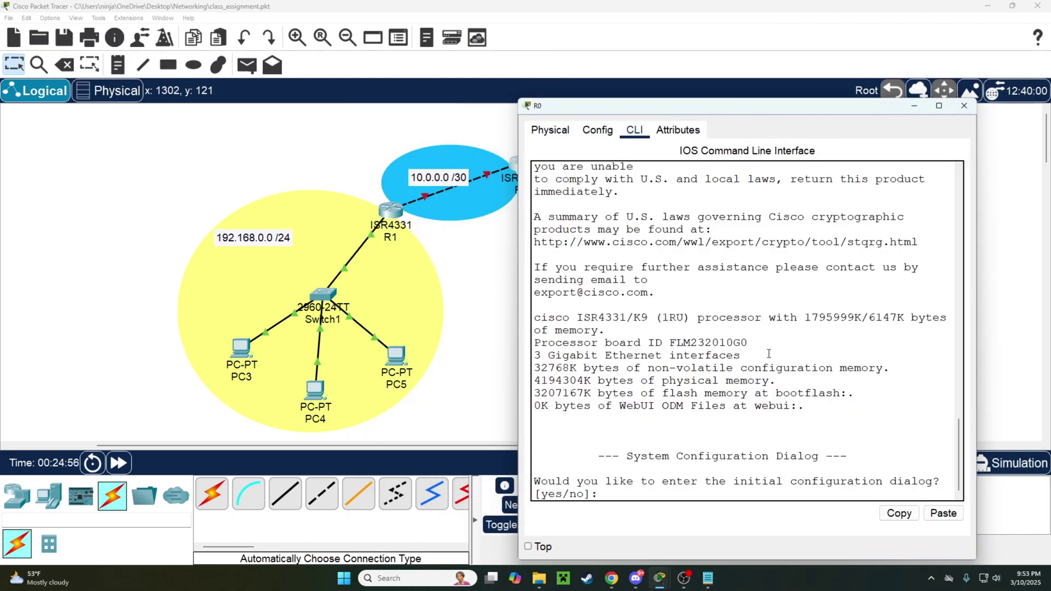
pyautogui.write('no')
pyautogui.press('Return')
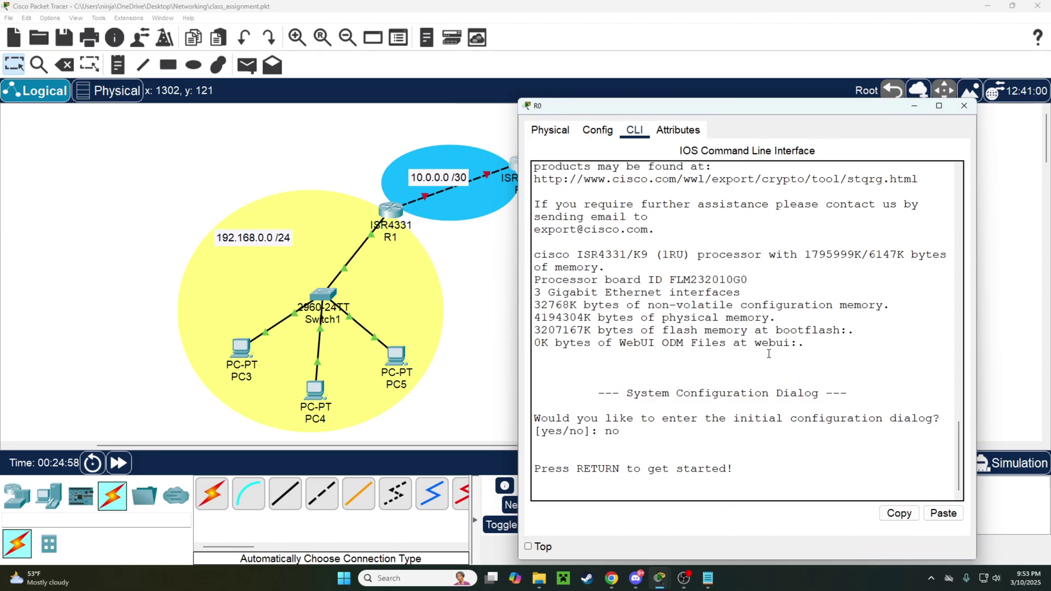
pyautogui.press('Return')
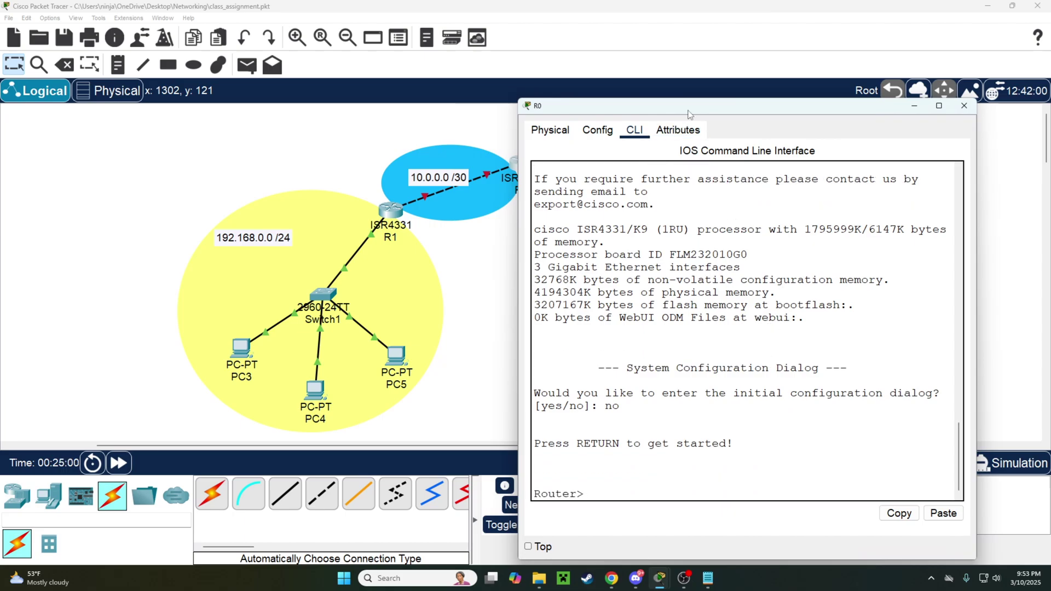
# Enter privileged and global configuration mode on R0 with en and conf t.
pyautogui.moveTo(690, 108); pyautogui.dragTo(764, 84)
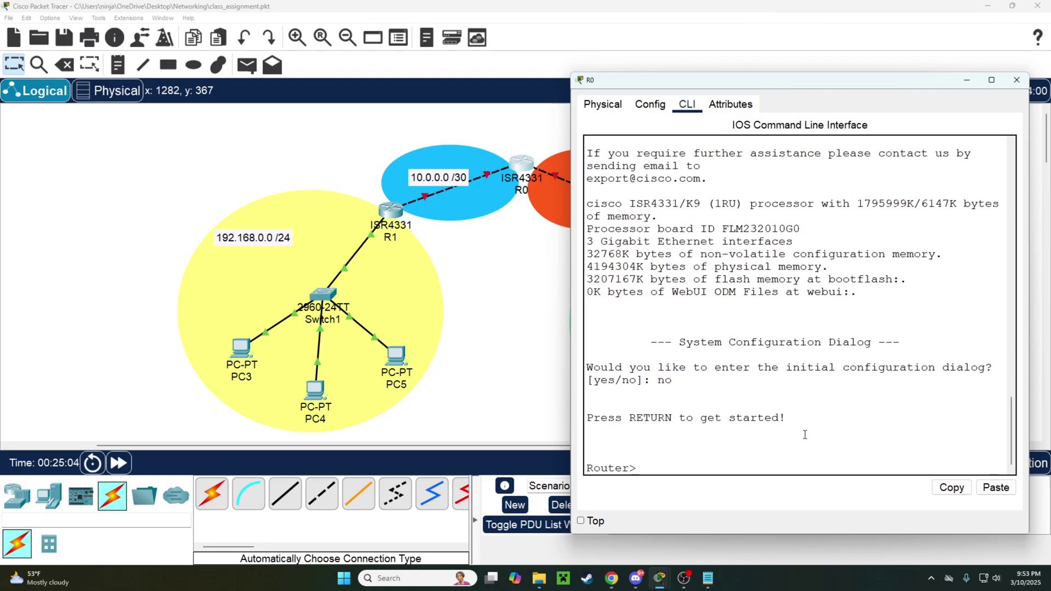
pyautogui.press('Return')
pyautogui.press('Return')
pyautogui.write('en')
pyautogui.press('Return')
pyautogui.write('conf t')
pyautogui.press('Return')
pyautogui.press('Return')
pyautogui.press('Return')
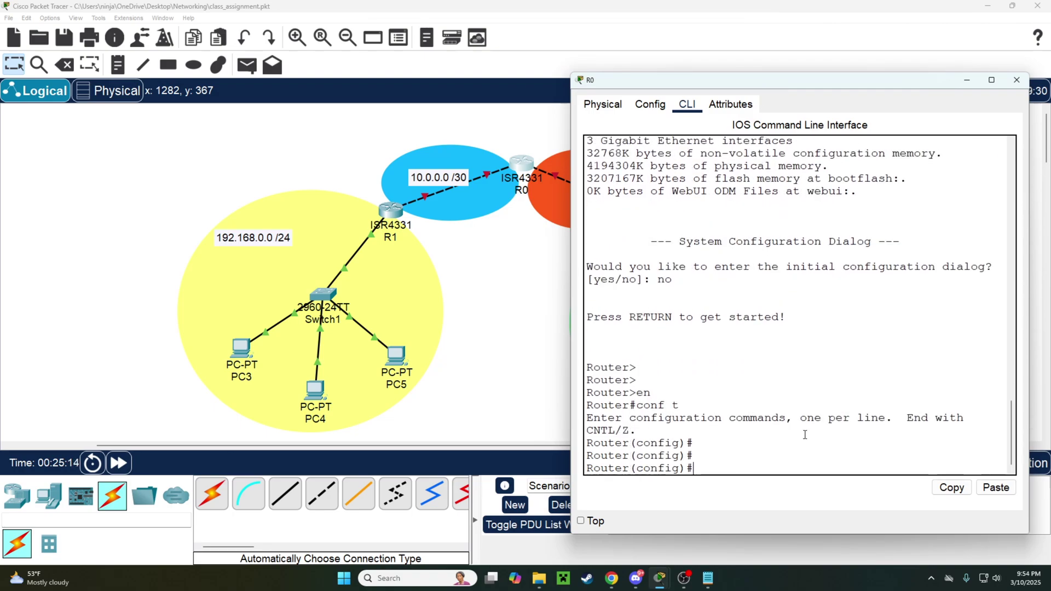
pyautogui.press('Return')
pyautogui.press('Return')
# Bring R0's g0/0/0 up with address 10.0.0.2 255.255.255.252.
pyautogui.write('g')
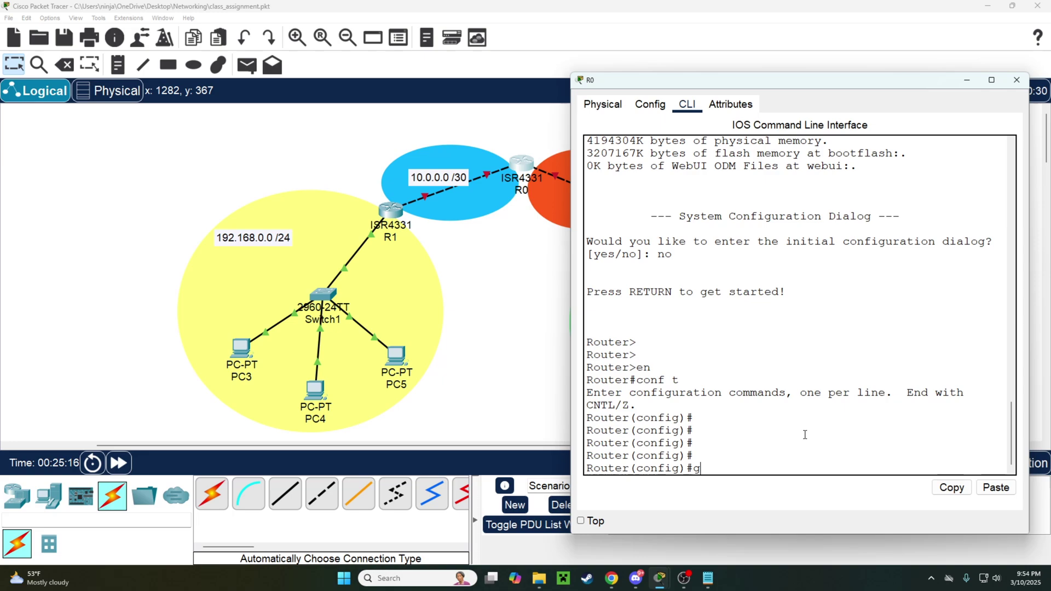
pyautogui.write('0/0/0')
pyautogui.press('Return')
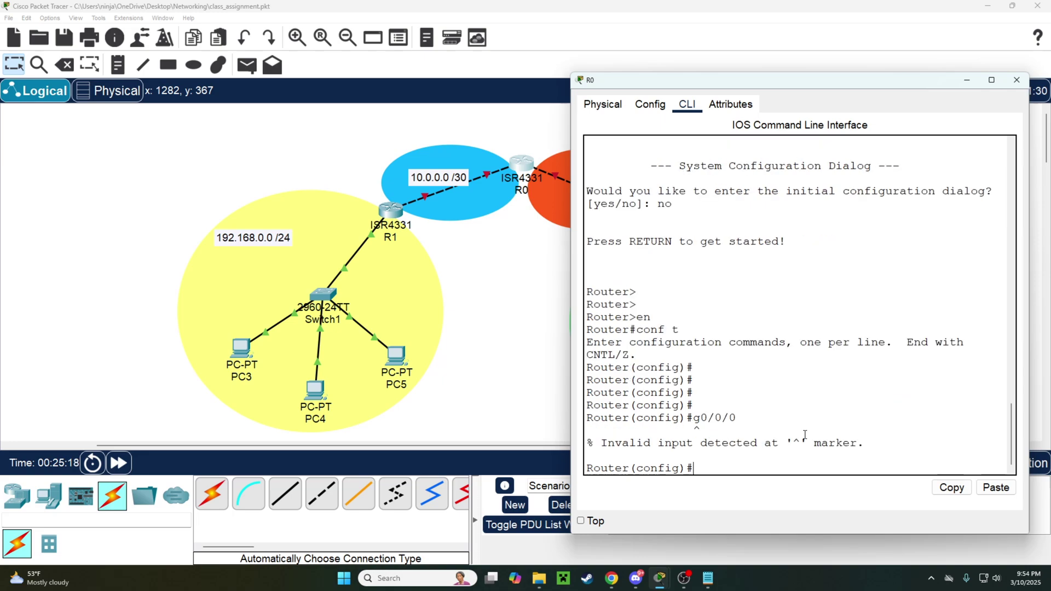
pyautogui.write('int g0/0/0')
pyautogui.press('Return')
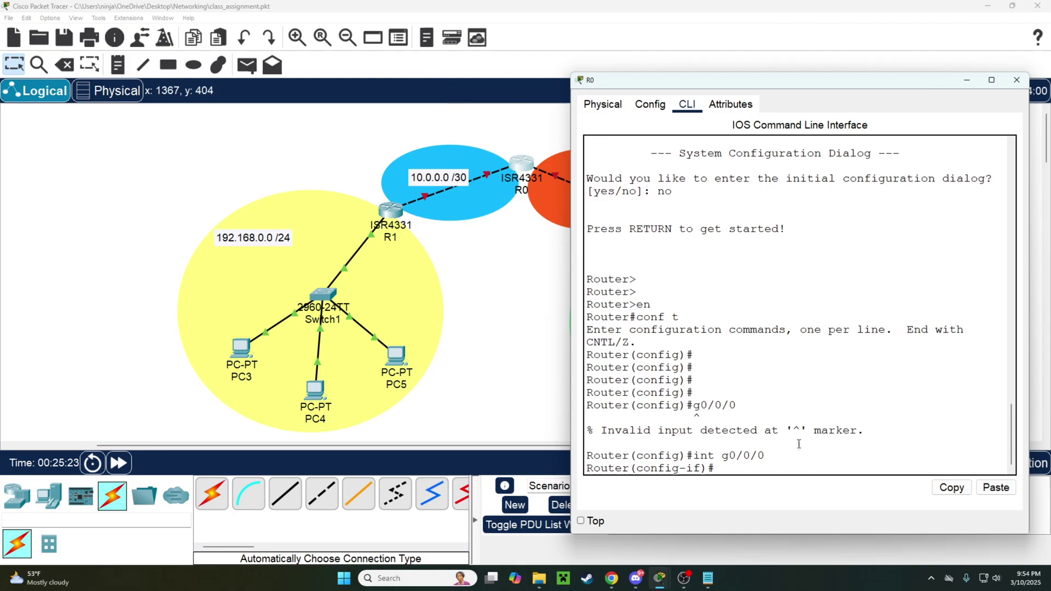
pyautogui.write('no shut')
pyautogui.press('Return')
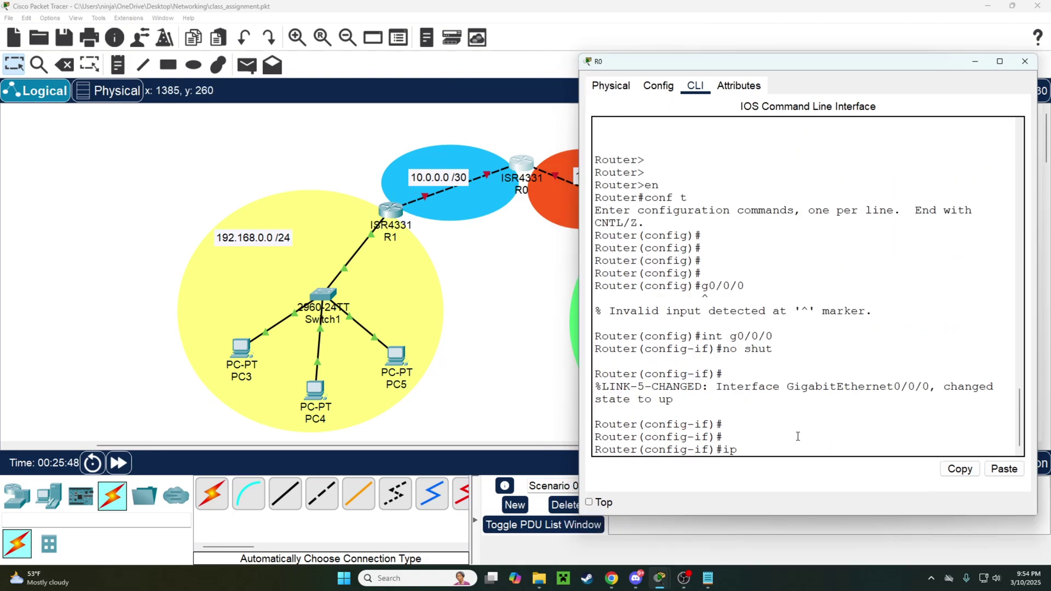
pyautogui.write('add 10.0.0.2 255.255.255')
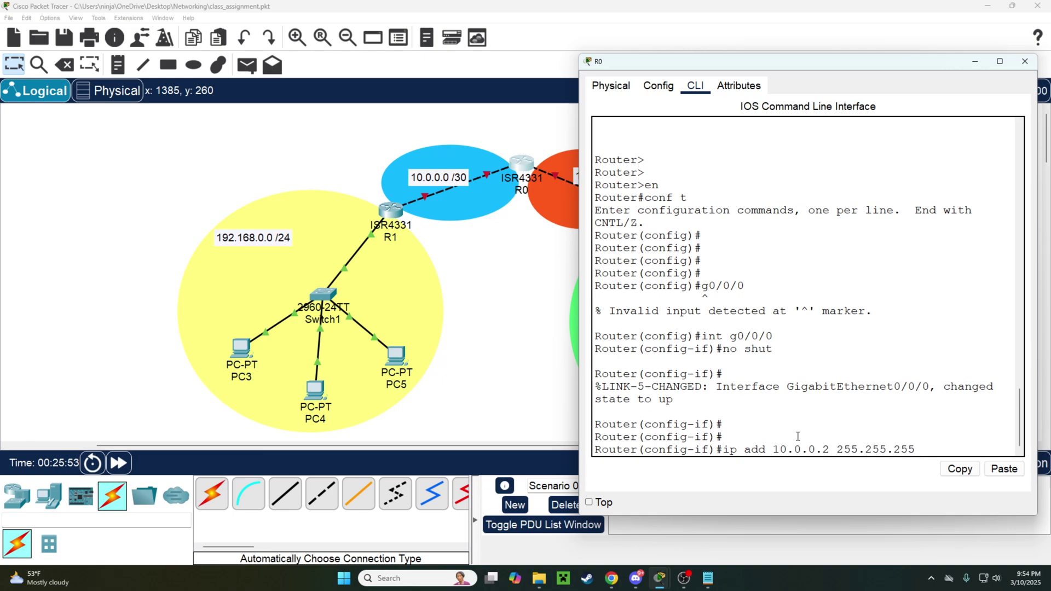
pyautogui.write('.252')
pyautogui.press('Return')
pyautogui.write('exi')
pyautogui.press('Return')
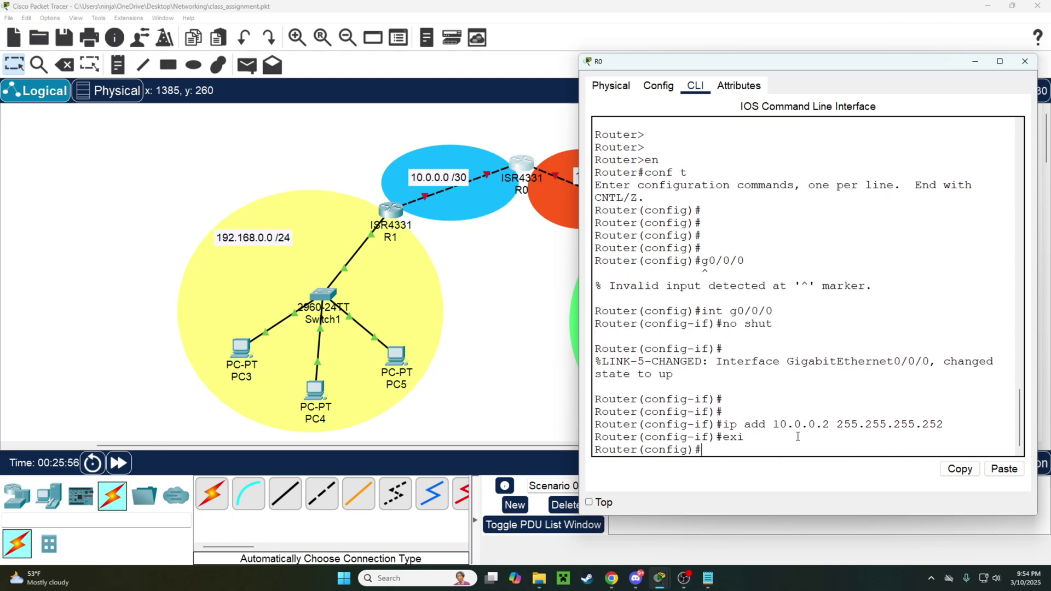
# Bring R0's g0/0/1 up with address 11.0.0.2 255.255.255.252.
pyautogui.press('Up')
pyautogui.press('Up')
pyautogui.press('Down')
pyautogui.press('Down')
pyautogui.write('int g0/0/1')
pyautogui.press('Return')
pyautogui.moveTo(799, 61); pyautogui.dragTo(251, 56)
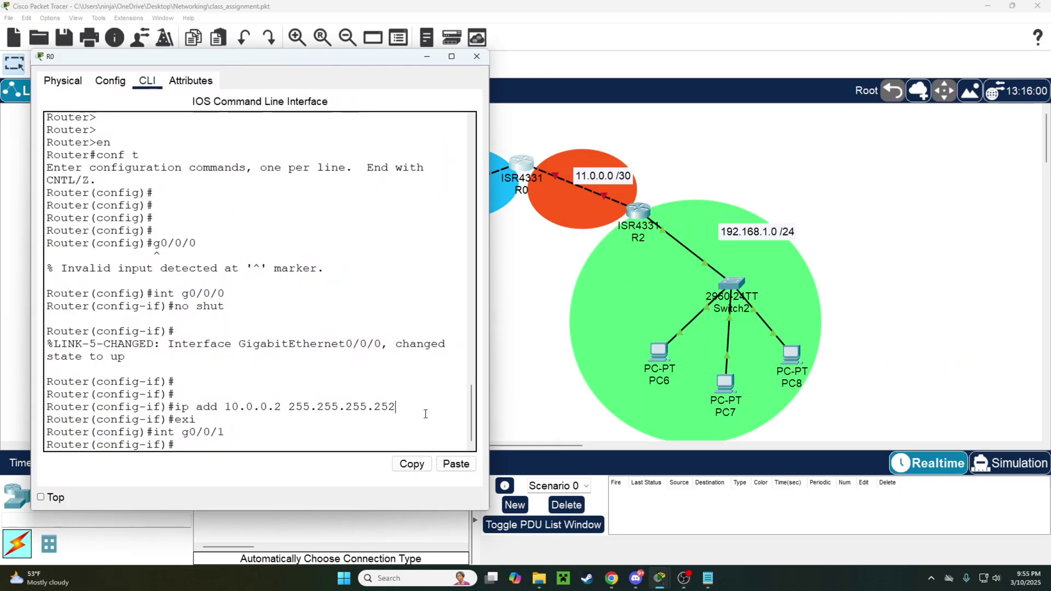
pyautogui.write('no shut')
pyautogui.press('Return')
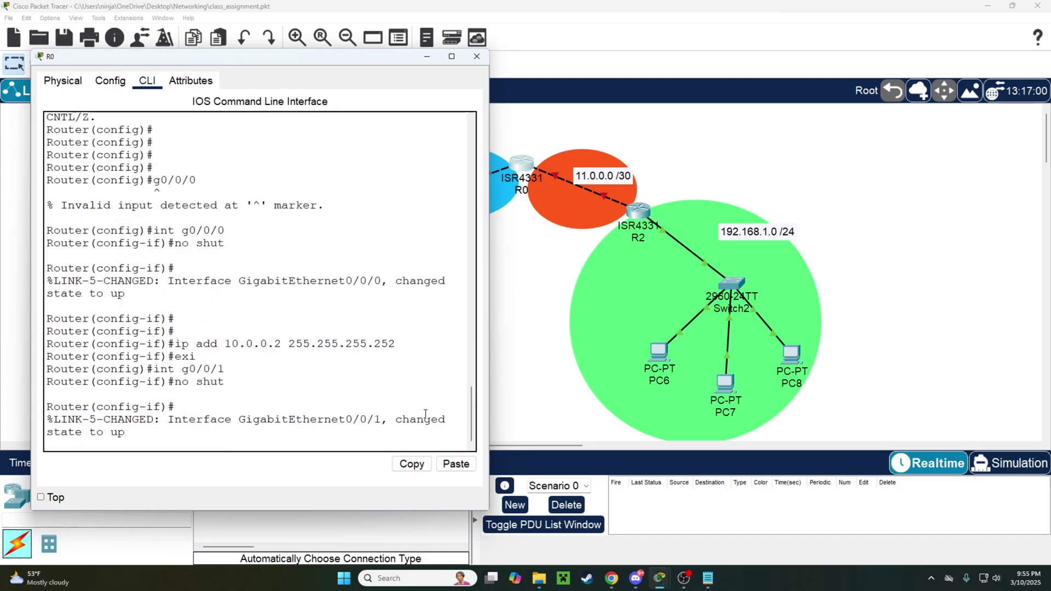
pyautogui.write('ip add 11.0.0.2 255.25')
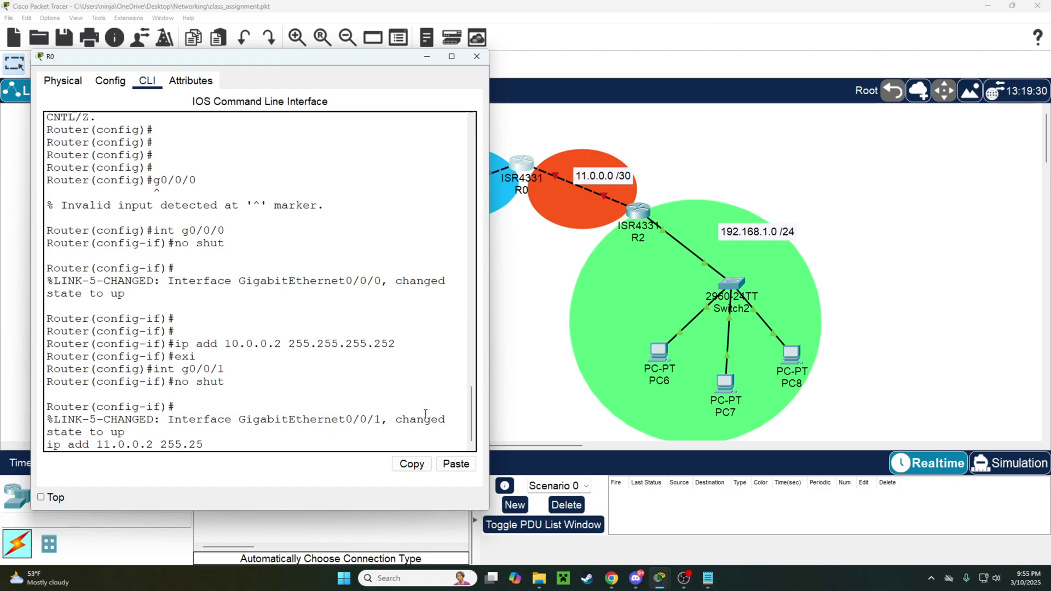
pyautogui.write('5.255.252')
pyautogui.press('Return')
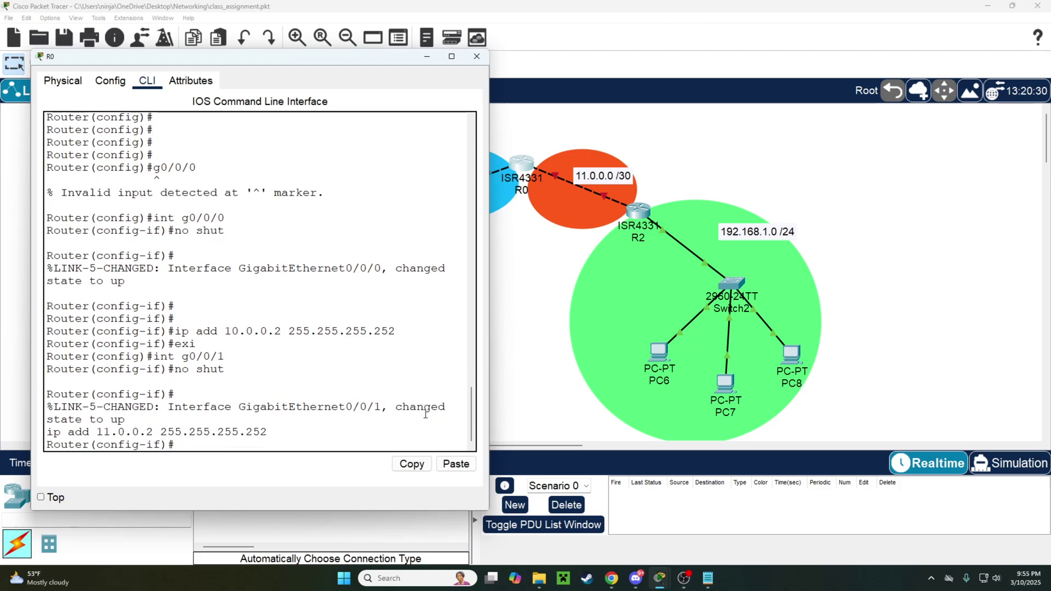
# On R1, enable g0/0/1 and try assigning it 10.0.0.1 255.255.255.252.
pyautogui.click(476, 57)
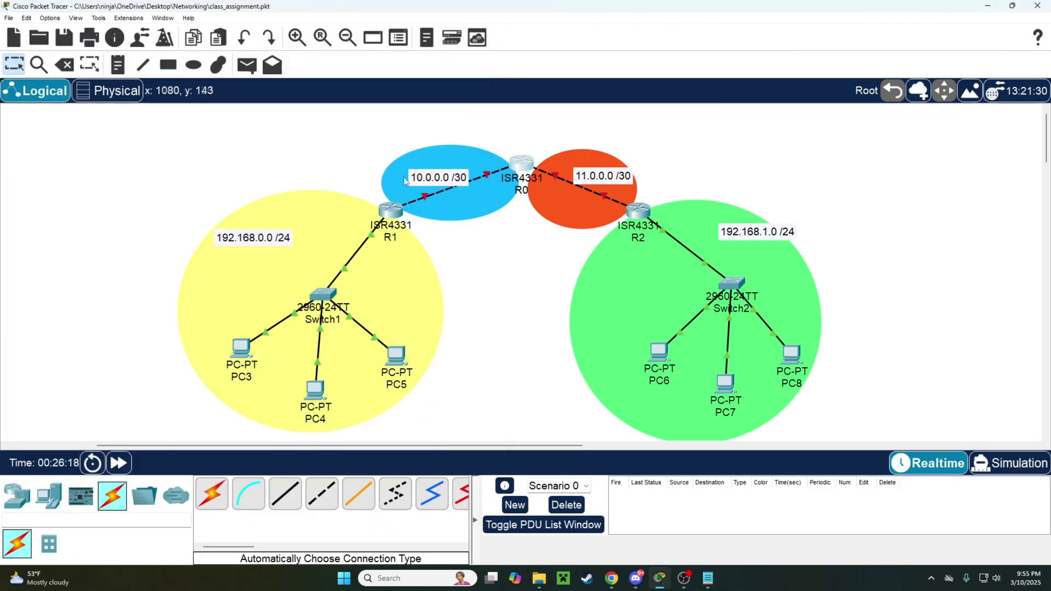
pyautogui.click(391, 210)
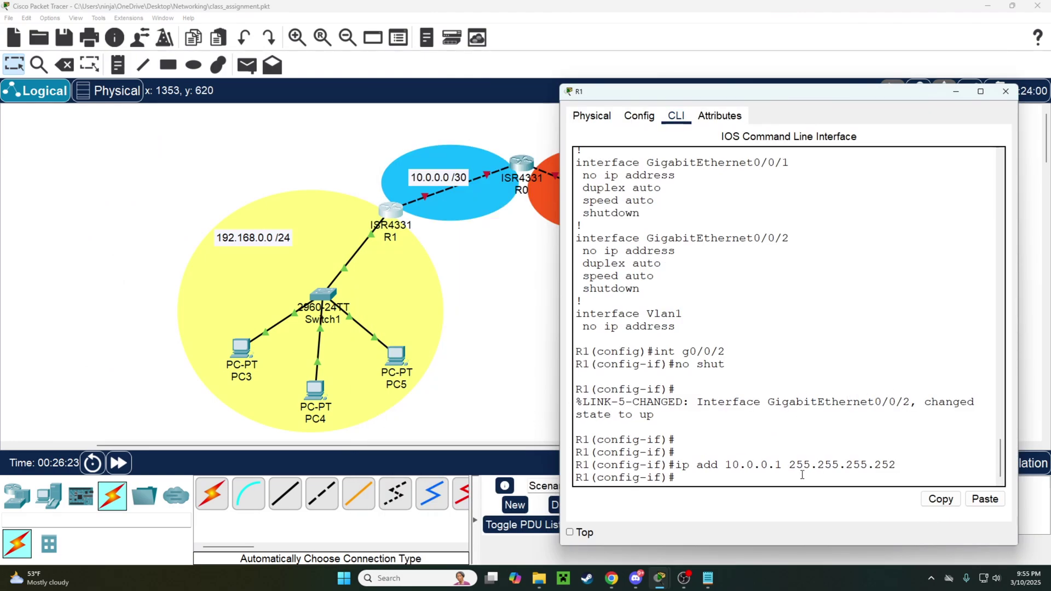
pyautogui.write('int g0/0/1')
pyautogui.press('Return')
pyautogui.write('no shut')
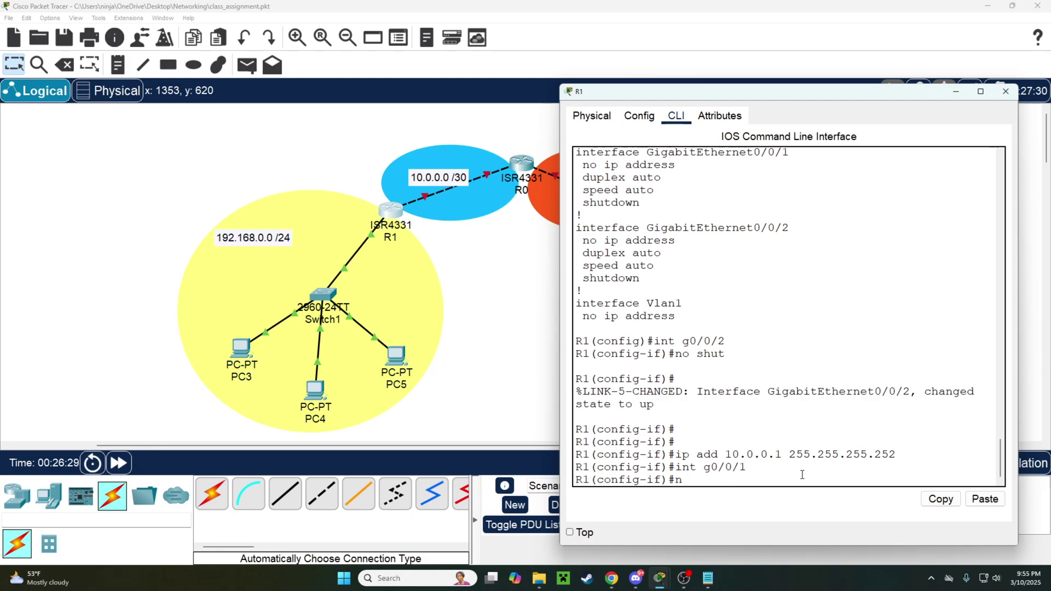
pyautogui.press('Return')
pyautogui.write('ip add ')
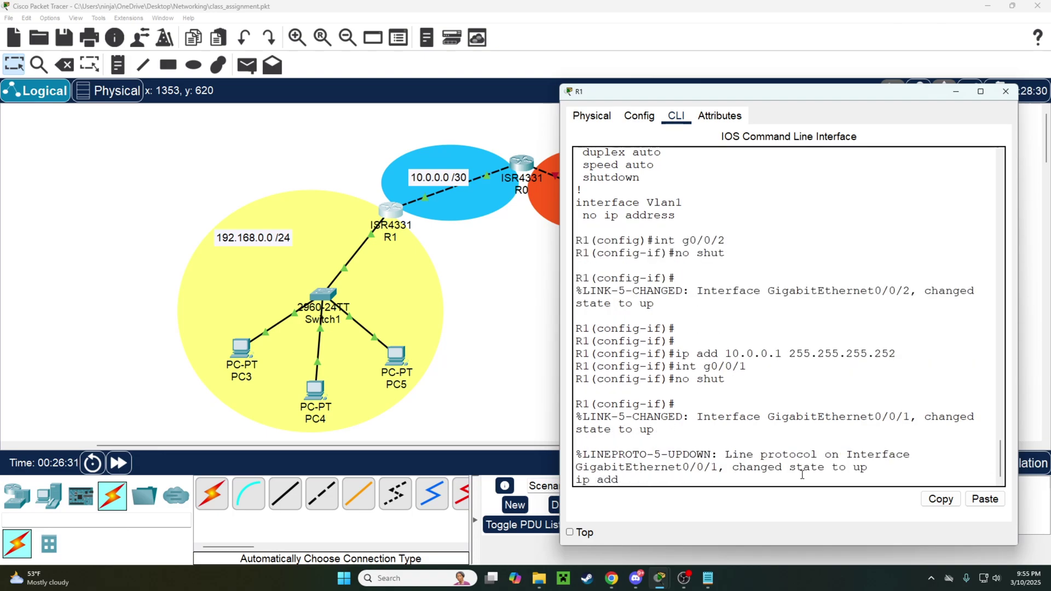
pyautogui.write('10.0.0')
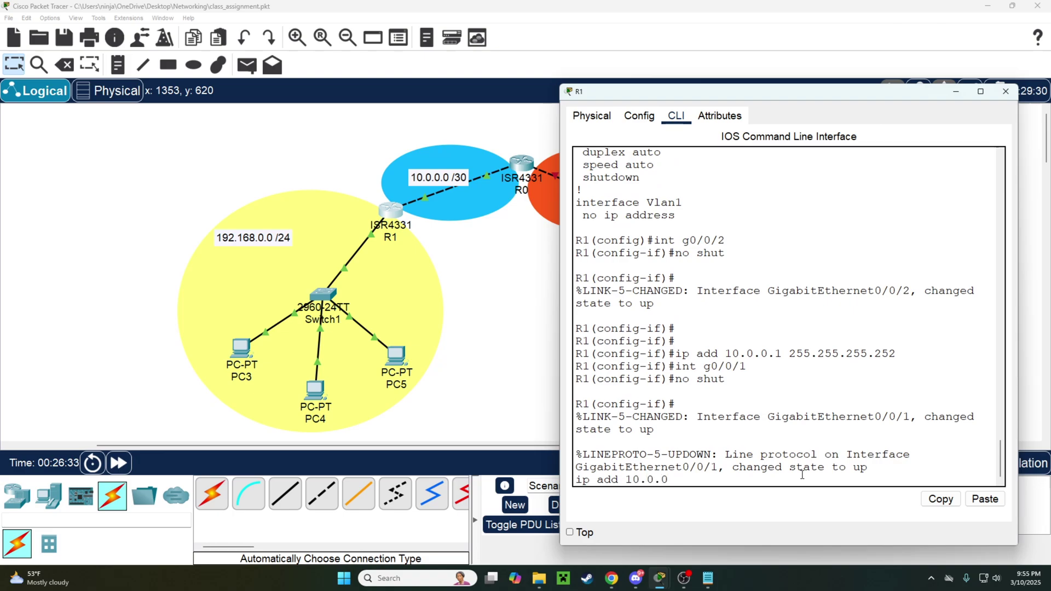
pyautogui.write('.1 255.255.255.252')
pyautogui.press('Return')
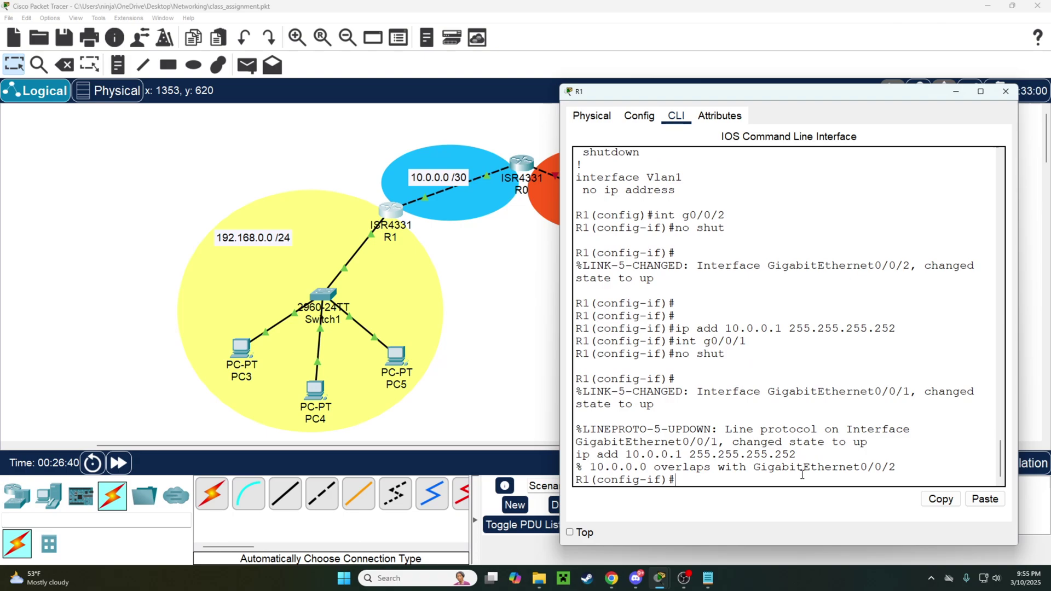
# Reset R1's g0/0/2 to defaults and reapply 10.0.0.1 /30 on g0/0/1.
pyautogui.write('defau')
pyautogui.press('BackSpace')
pyautogui.write('autl')
pyautogui.press('BackSpace')
pyautogui.press('BackSpace')
pyautogui.write('lt itn')
pyautogui.write('0/')
pyautogui.write('2')
pyautogui.press('Return')
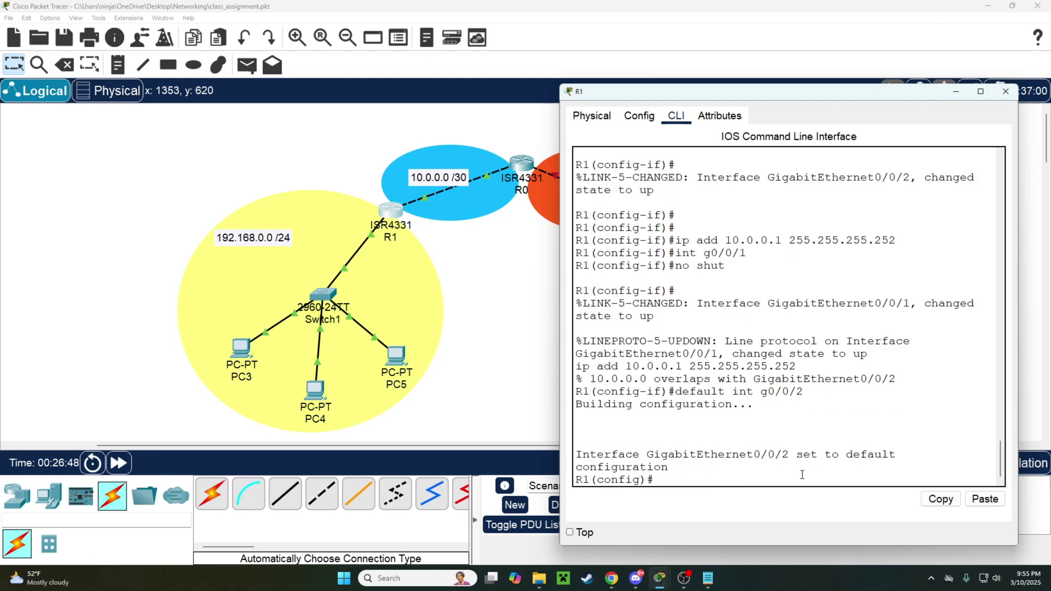
pyautogui.press('Up')
pyautogui.press('Up')
pyautogui.press('Up')
pyautogui.press('Up')
pyautogui.press('Return')
pyautogui.press('Up')
pyautogui.press('Up')
pyautogui.press('Up')
pyautogui.press('Return')
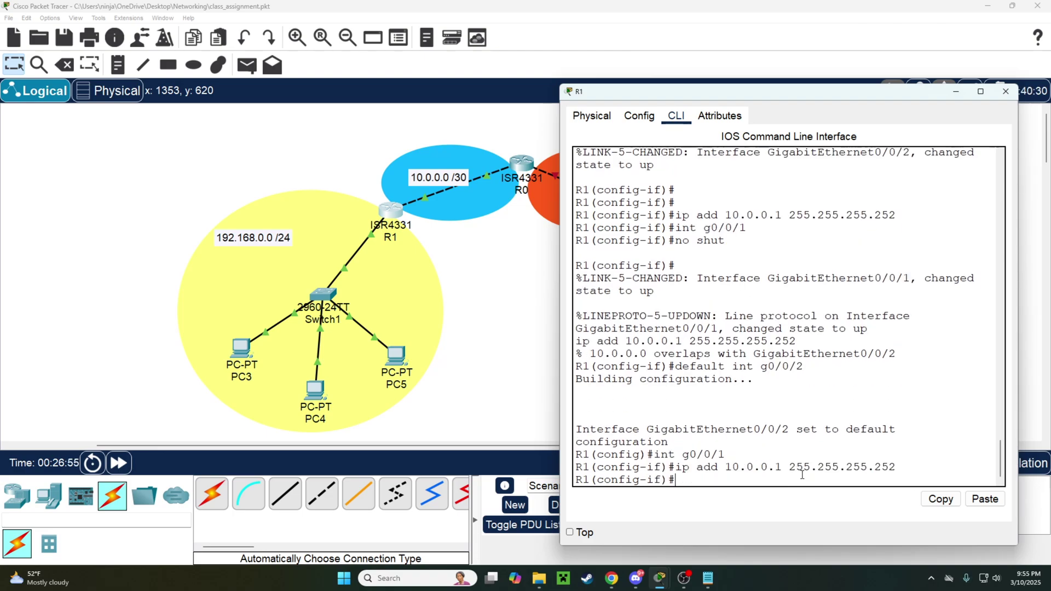
pyautogui.press('Return')
pyautogui.press('Return')
pyautogui.press('Return')
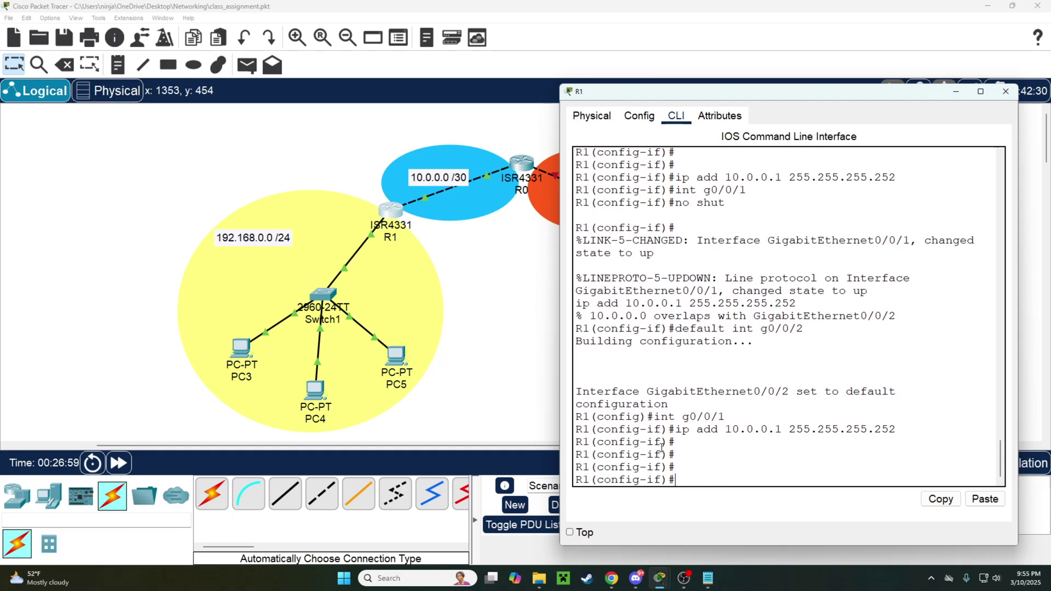
pyautogui.write('exi')
pyautogui.press('Return')
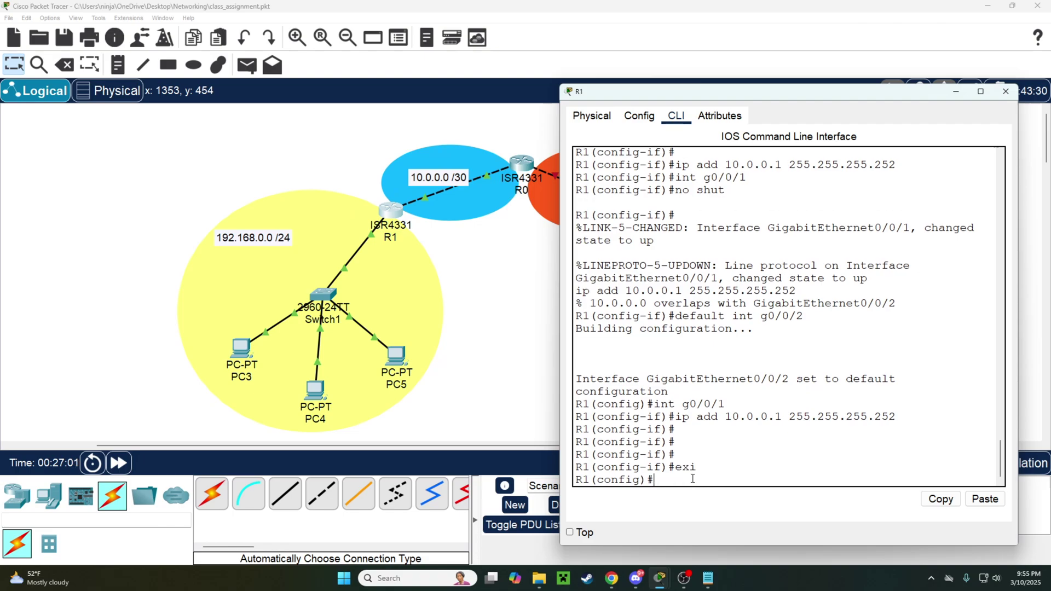
# Ping R0 at 10.0.0.2 from R1 and confirm 5/5 replies.
pyautogui.write('do ping 10.0.0.2')
pyautogui.press('Return')
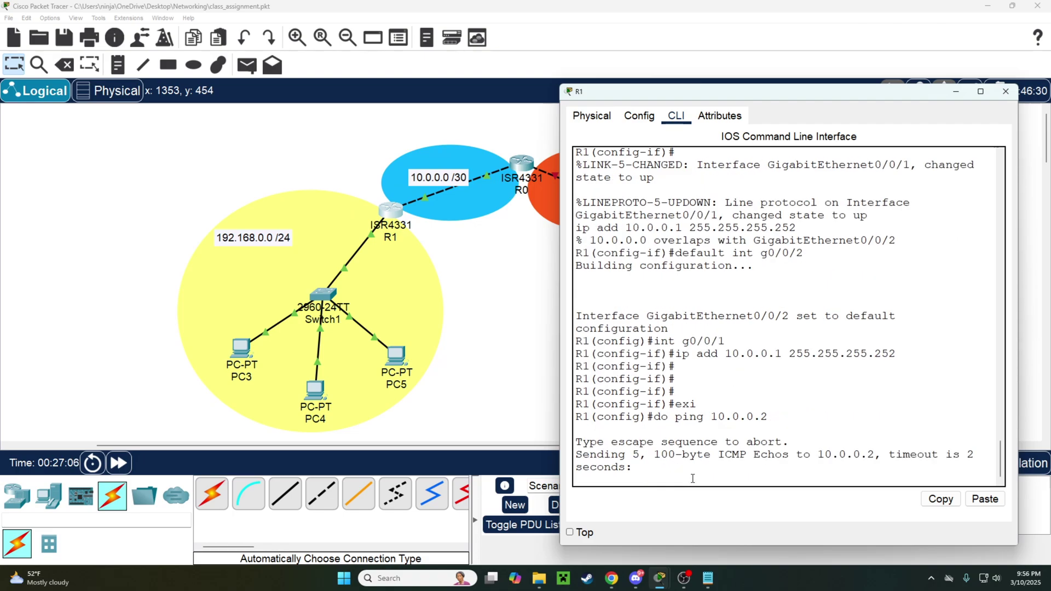
pyautogui.moveTo(718, 100); pyautogui.dragTo(707, 57)
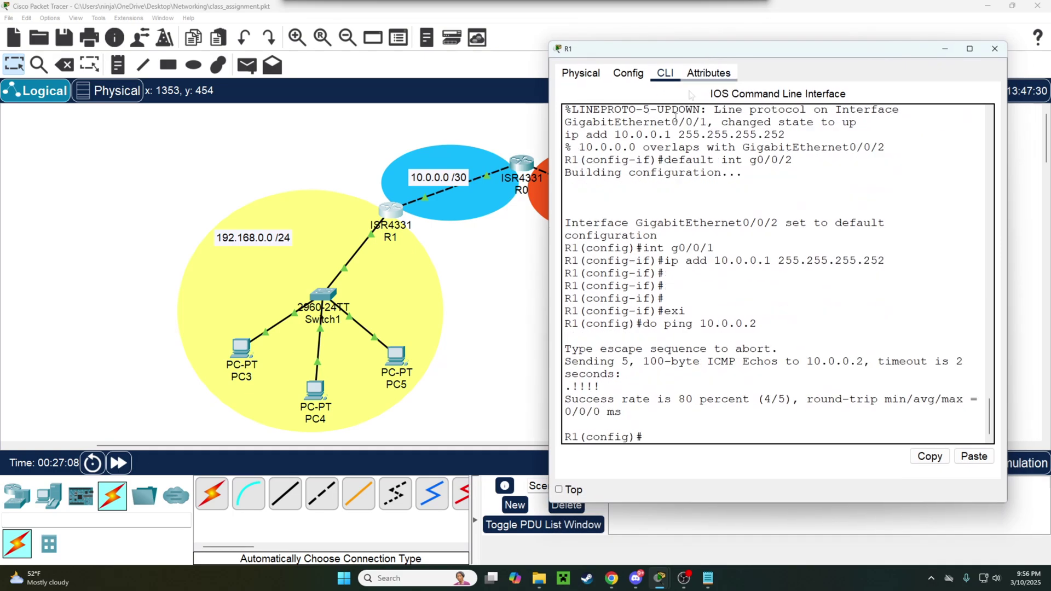
pyautogui.press('Up')
pyautogui.press('Return')
pyautogui.press('Return')
pyautogui.press('Return')
pyautogui.press('Return')
pyautogui.press('Return')
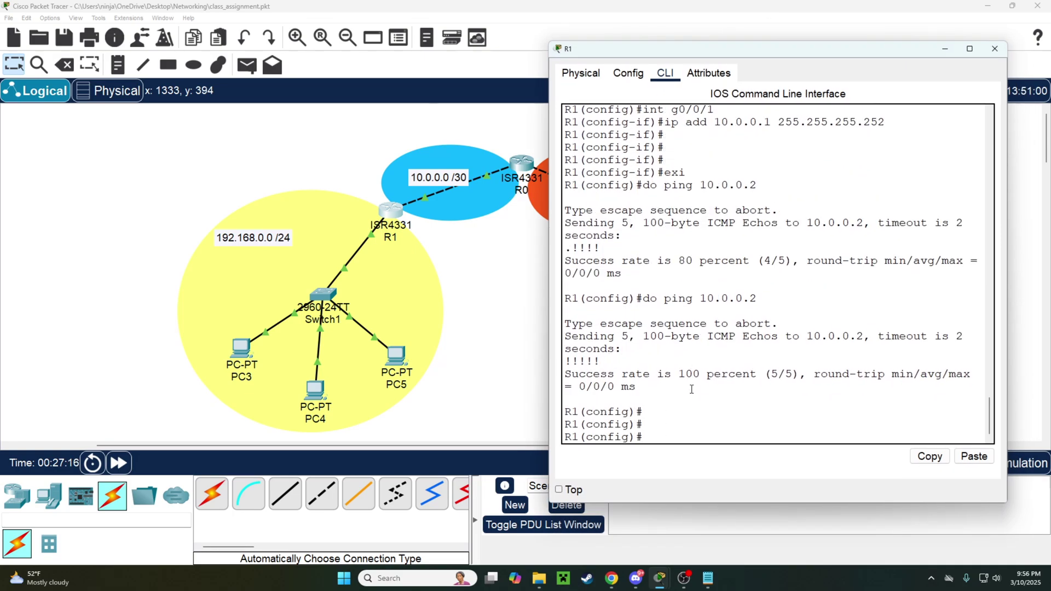
# Show R1's routing table and review the connected 10.0.0.0/30 and 192.168.0.0/24 routes.
pyautogui.write('do sho ip route')
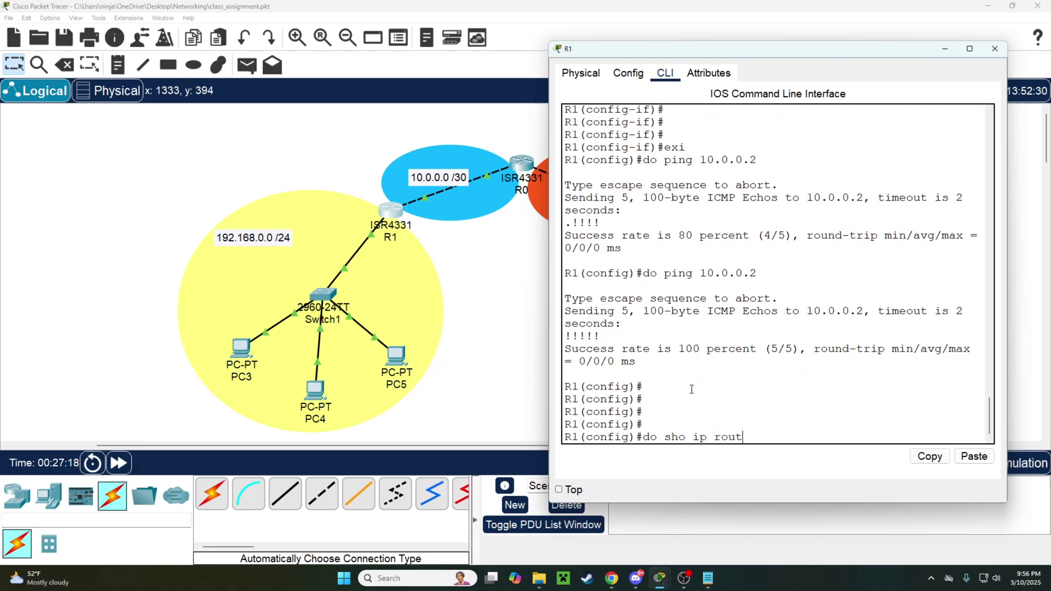
pyautogui.press('Return')
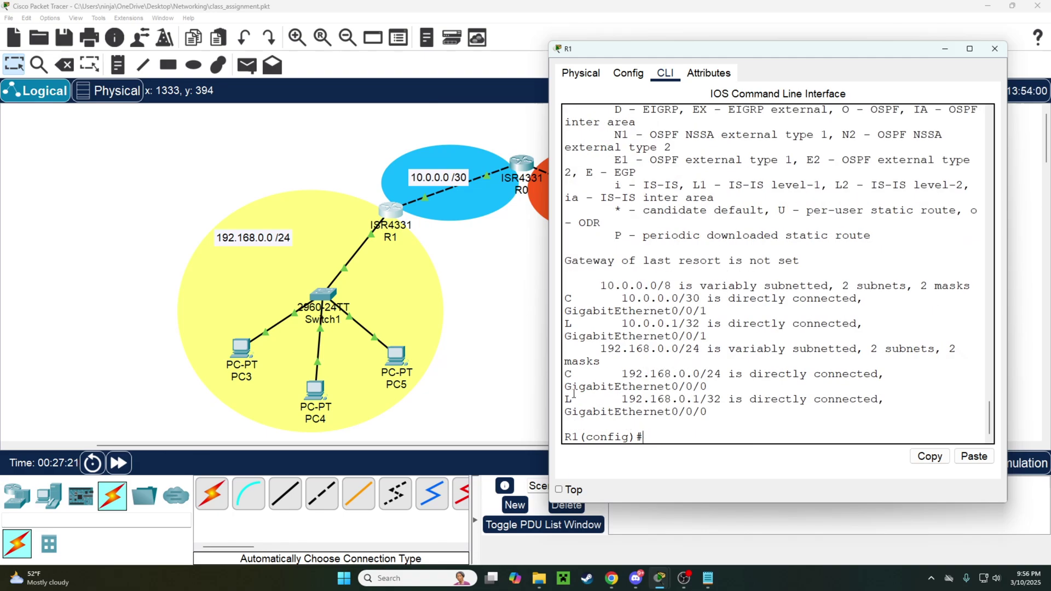
pyautogui.moveTo(568, 299); pyautogui.dragTo(615, 399)
pyautogui.moveTo(622, 374); pyautogui.dragTo(711, 378)
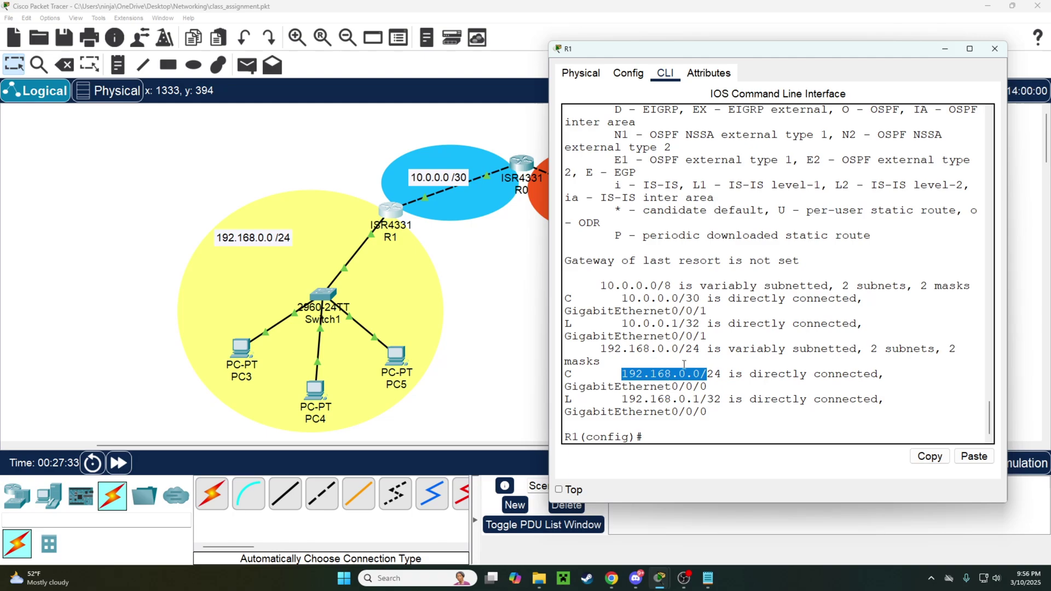
pyautogui.click(390, 219)
pyautogui.click(565, 295)
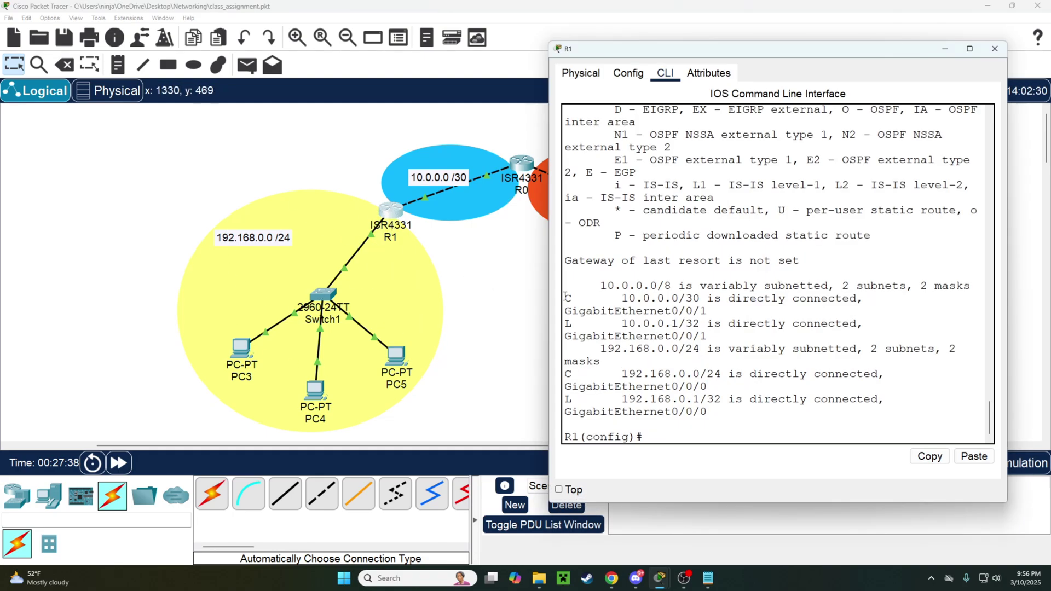
pyautogui.moveTo(566, 299); pyautogui.dragTo(700, 299)
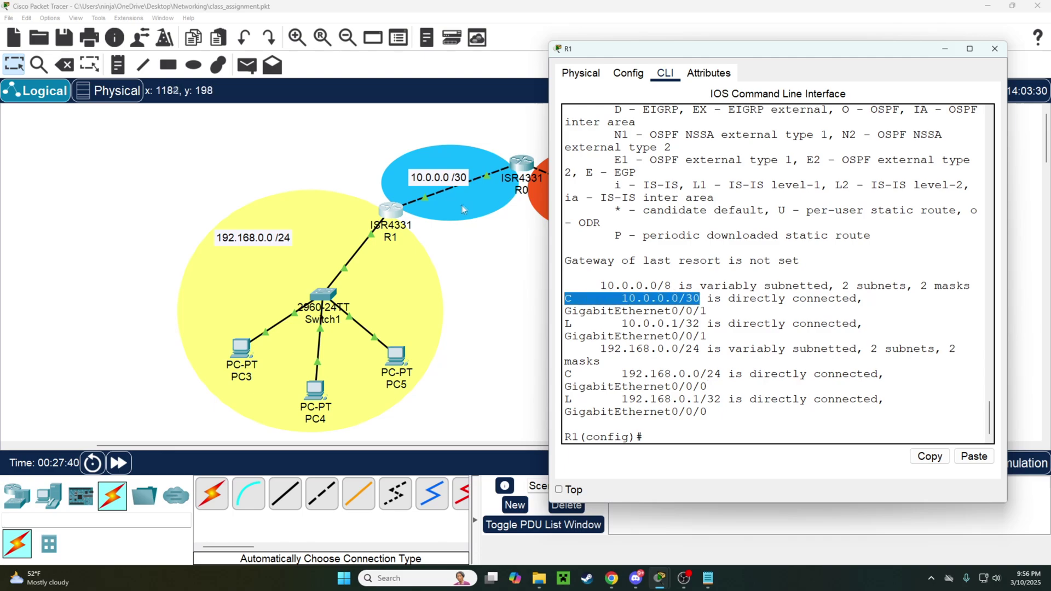
pyautogui.click(438, 187)
pyautogui.click(630, 219)
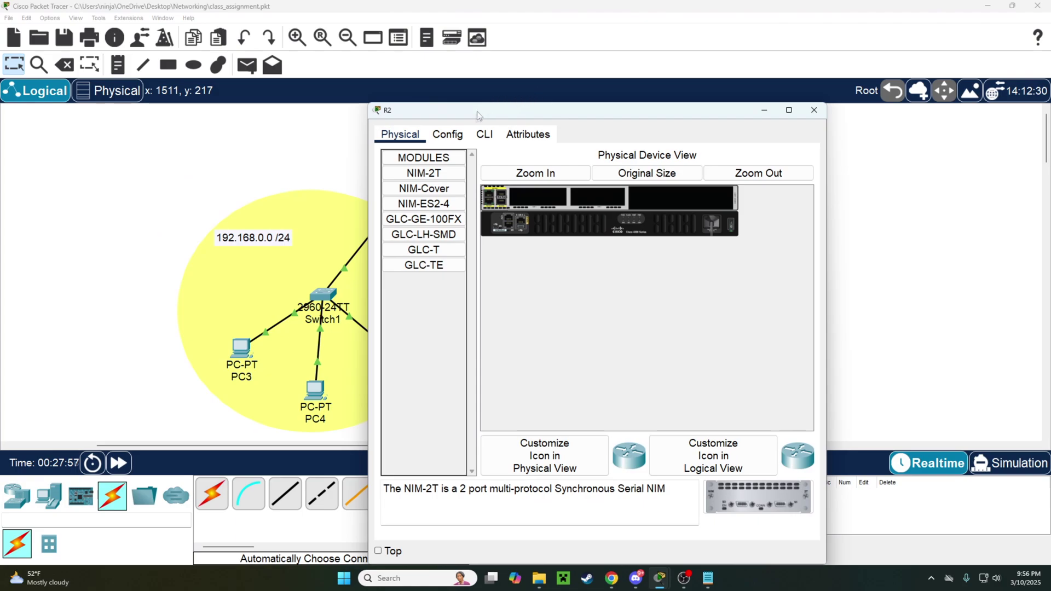
# Log in to R2's console with the user's credentials and enter global configuration mode.
pyautogui.click(484, 134)
pyautogui.moveTo(516, 111); pyautogui.dragTo(585, 87)
pyautogui.press('Return')
pyautogui.press('Return')
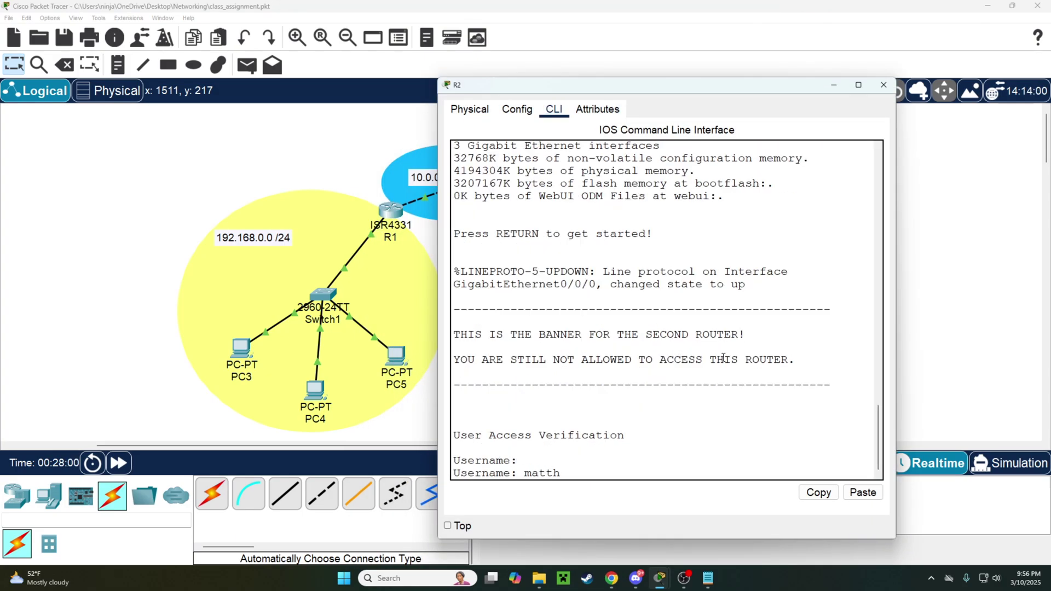
pyautogui.press('Return')
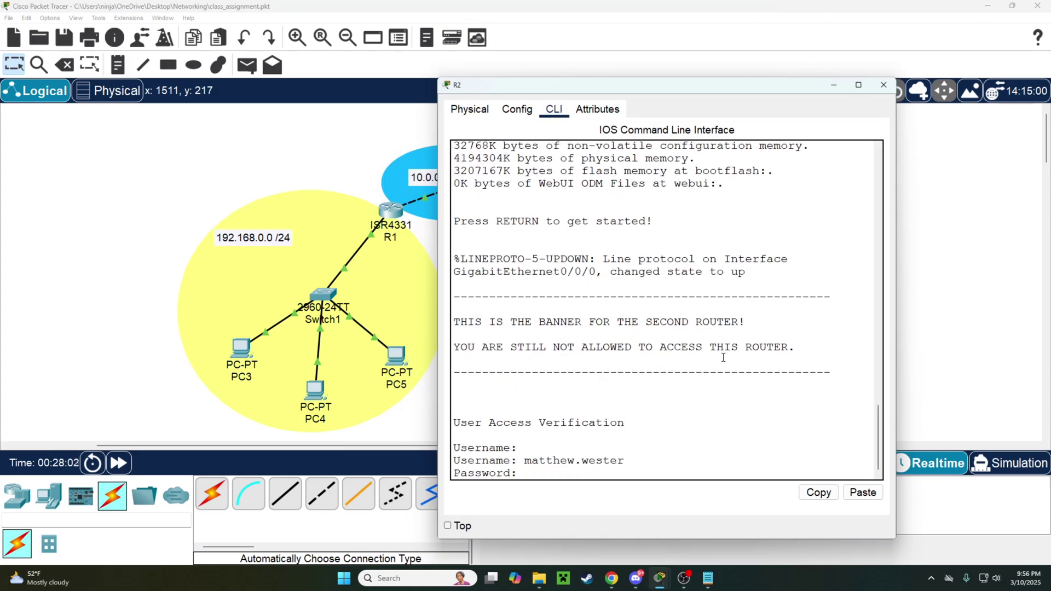
pyautogui.press('Return')
pyautogui.press('Return')
pyautogui.write('conf t')
pyautogui.press('Return')
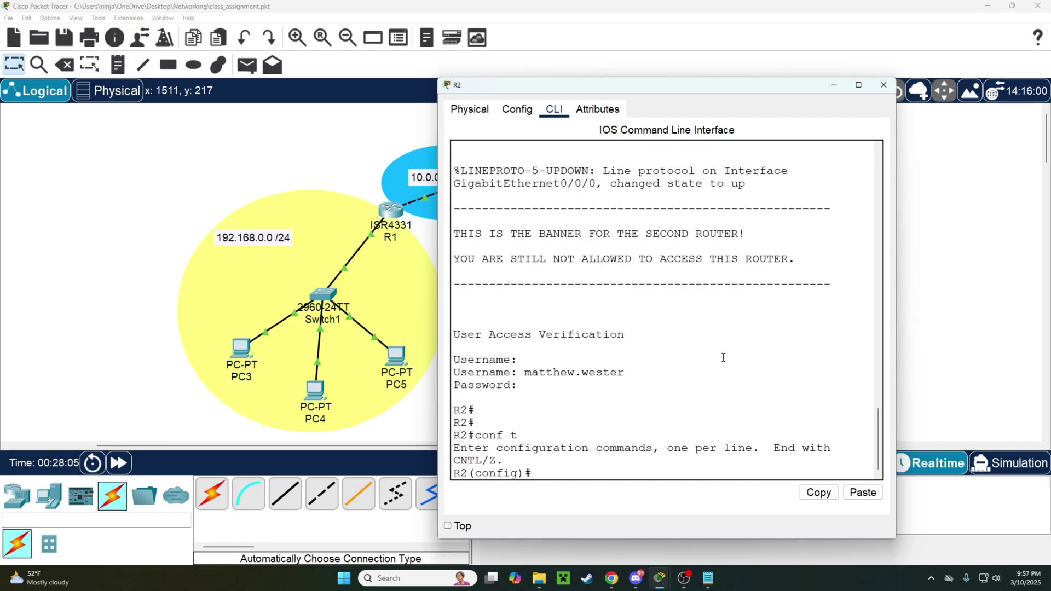
pyautogui.press('Return')
pyautogui.press('Return')
pyautogui.press('Return')
# Bring R2's g0/0/1 up with 11.0.0.1 255.255.255.252 and close the window.
pyautogui.write('i')
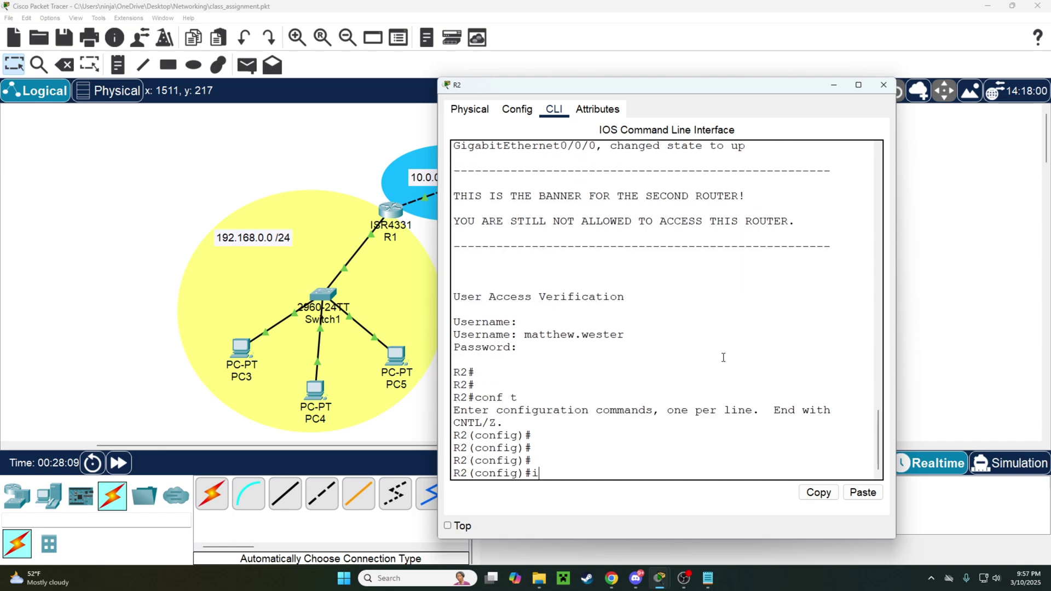
pyautogui.write('nt g0/0/')
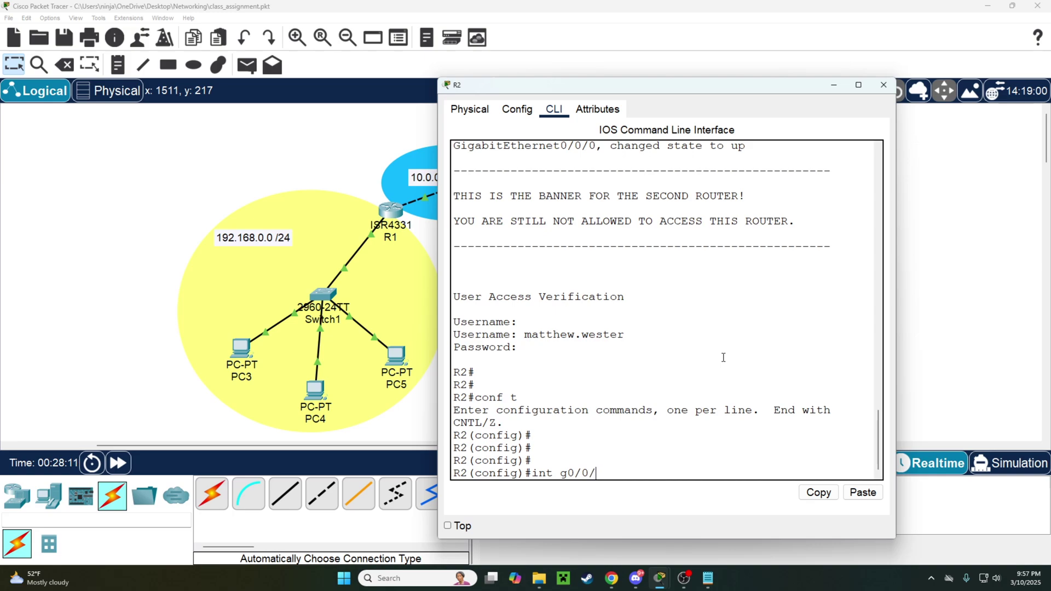
pyautogui.write('1')
pyautogui.press('Return')
pyautogui.write('no shut')
pyautogui.press('Return')
pyautogui.write('ip ')
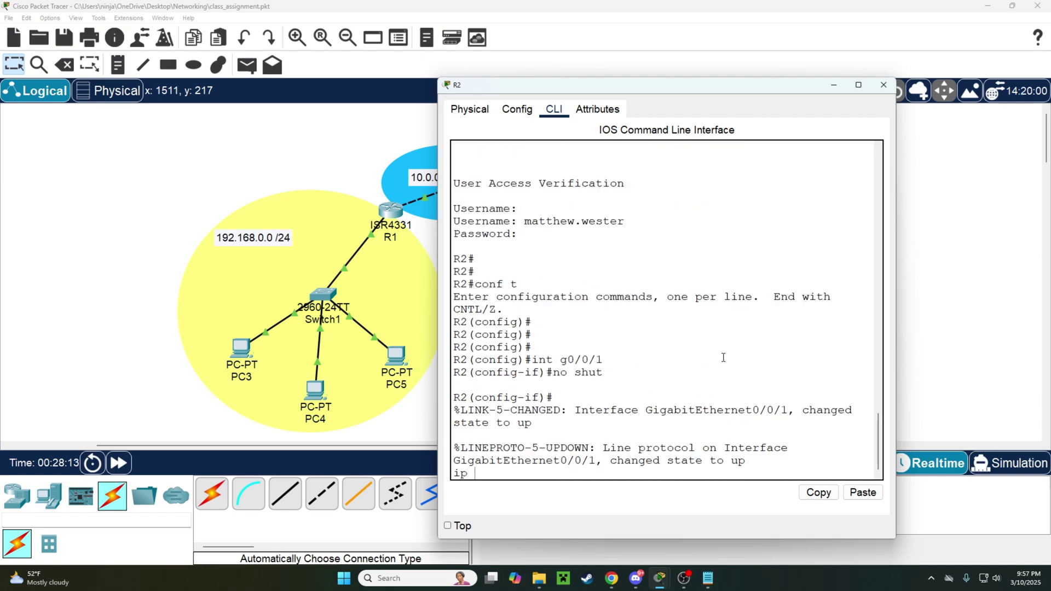
pyautogui.write('add 11.0.0')
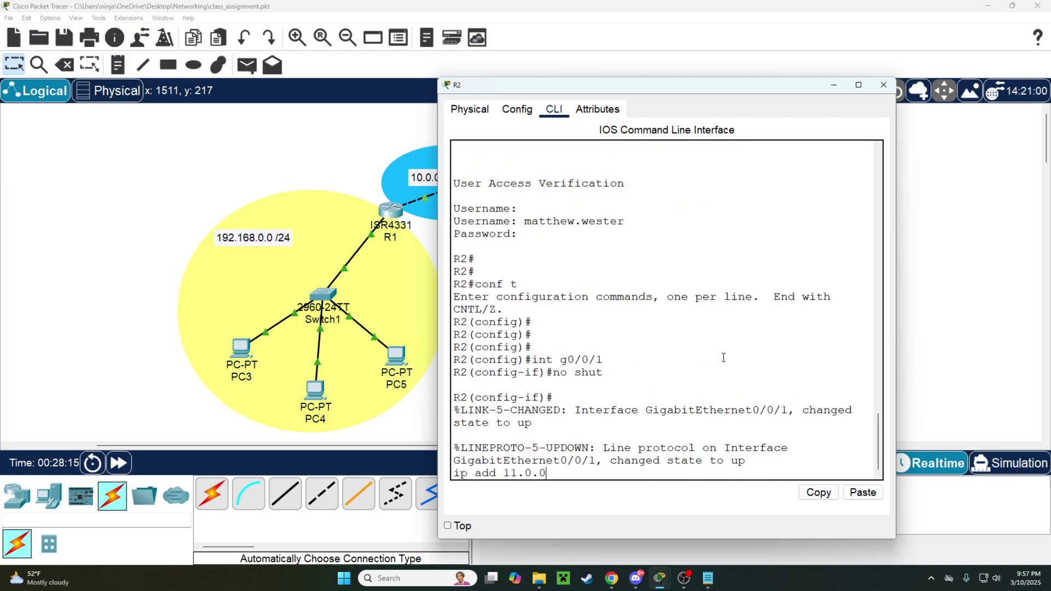
pyautogui.write('.1 255.255.255.')
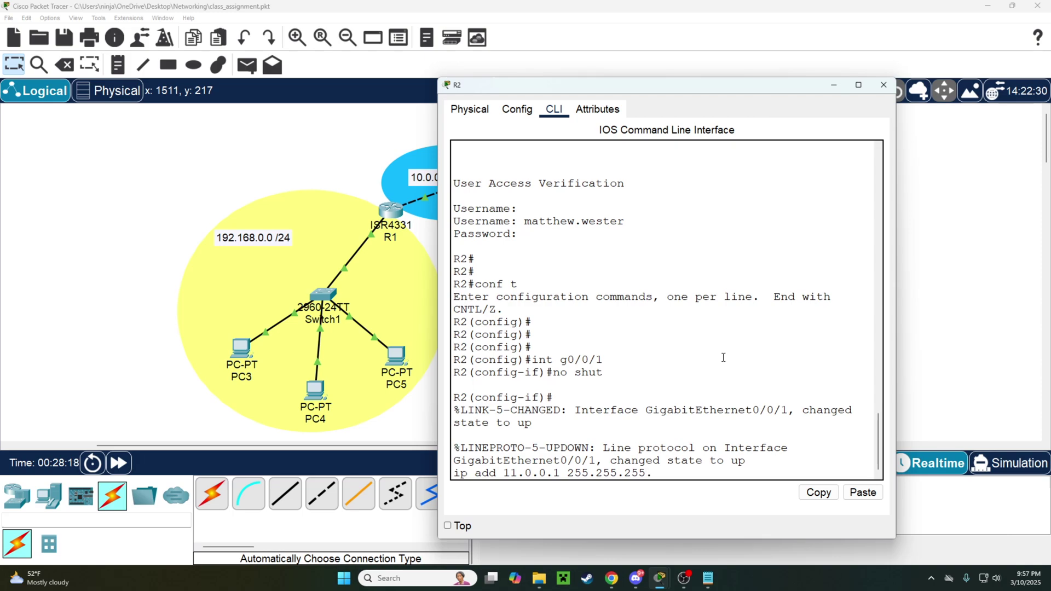
pyautogui.write('252')
pyautogui.press('Return')
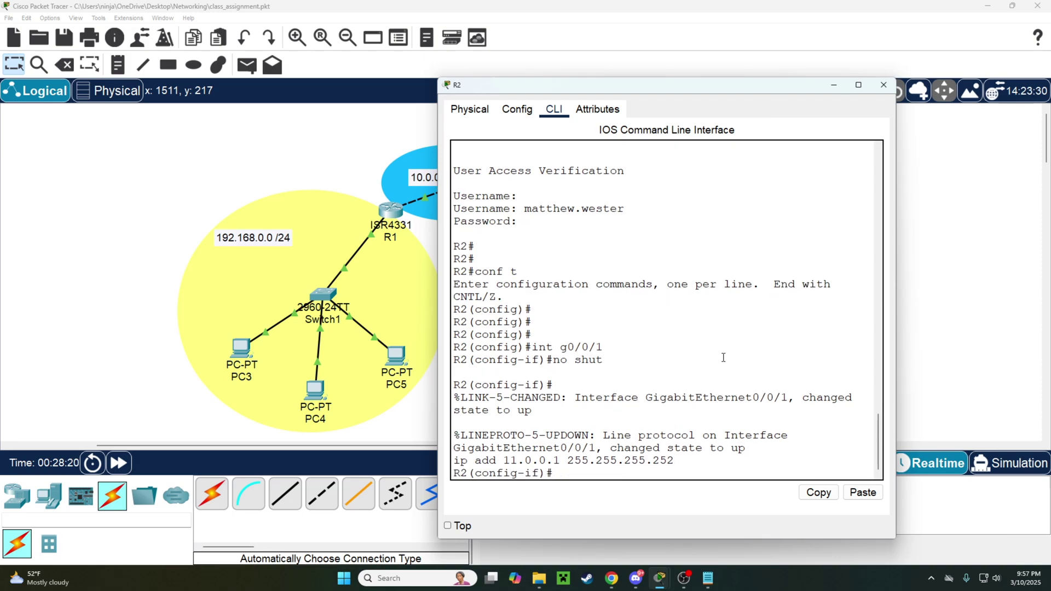
pyautogui.click(883, 85)
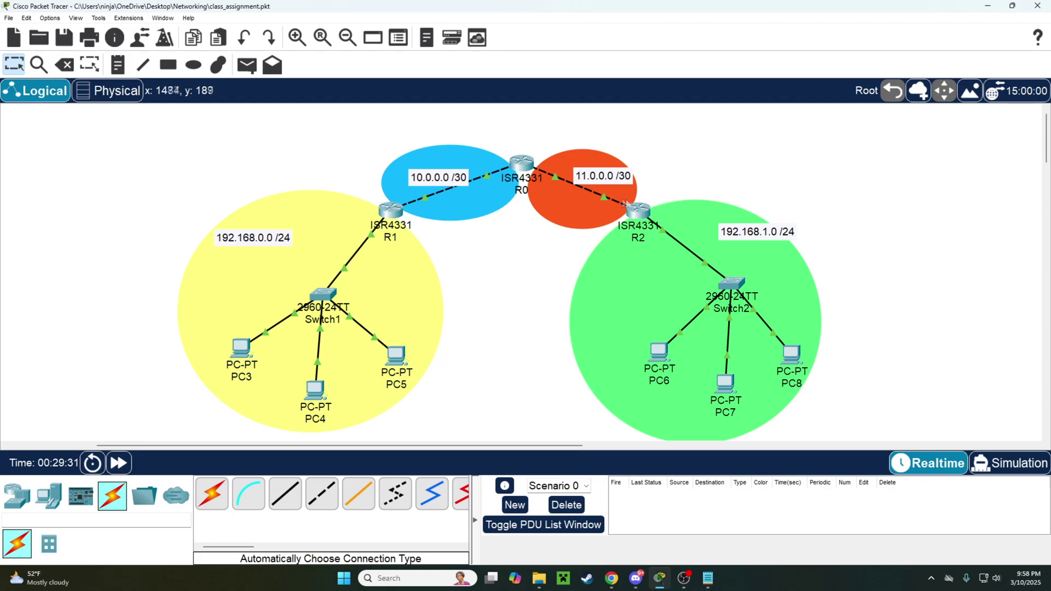
pyautogui.moveTo(474, 109); pyautogui.dragTo(571, 187)
pyautogui.moveTo(465, 116); pyautogui.dragTo(593, 210)
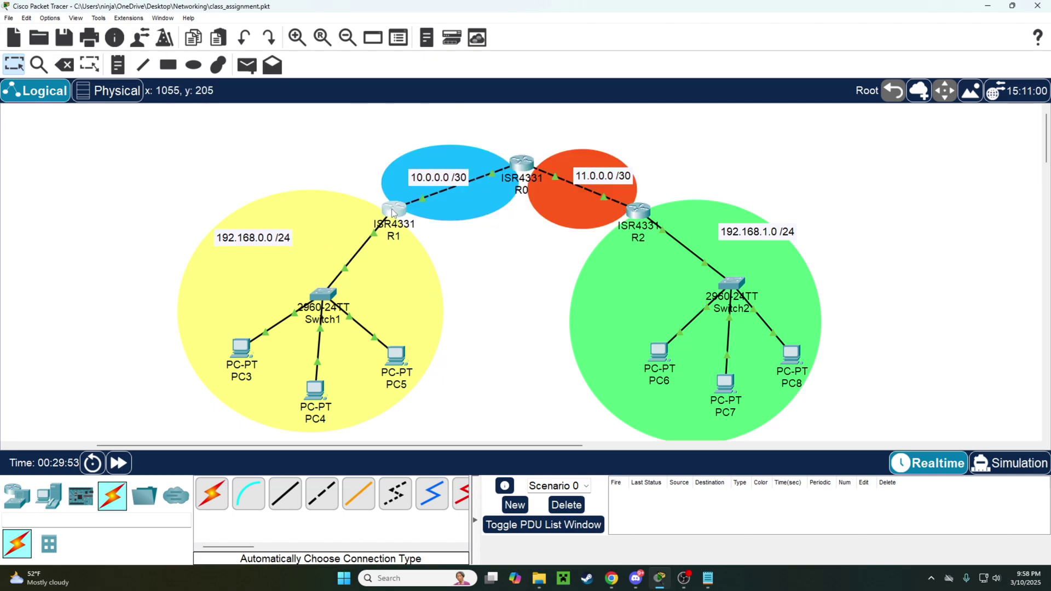
pyautogui.moveTo(285, 133); pyautogui.dragTo(436, 262)
pyautogui.moveTo(585, 146); pyautogui.dragTo(712, 256)
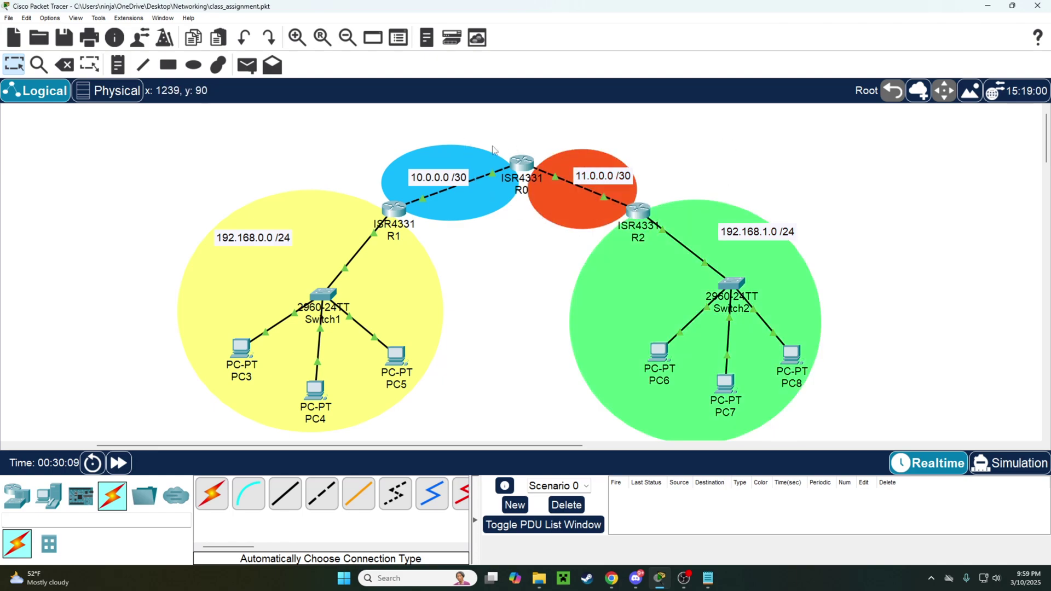
pyautogui.moveTo(338, 143); pyautogui.dragTo(453, 242)
# Start OSPF on R1 with the command router ospf 1.
pyautogui.click(403, 215)
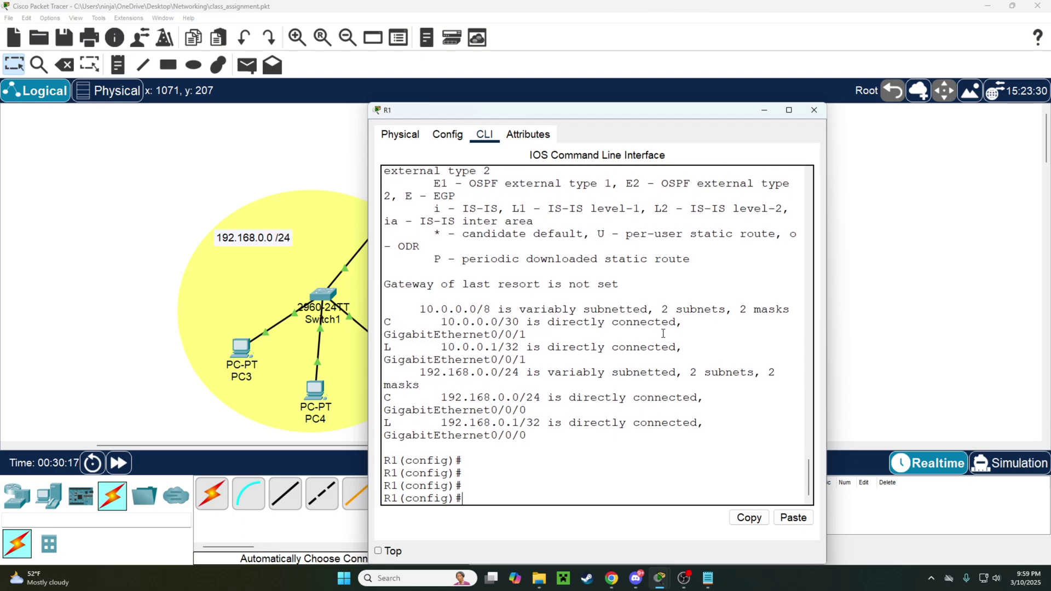
pyautogui.write('router ospf 1')
pyautogui.press('Return')
pyautogui.rightClick(547, 480)
pyautogui.click(586, 473)
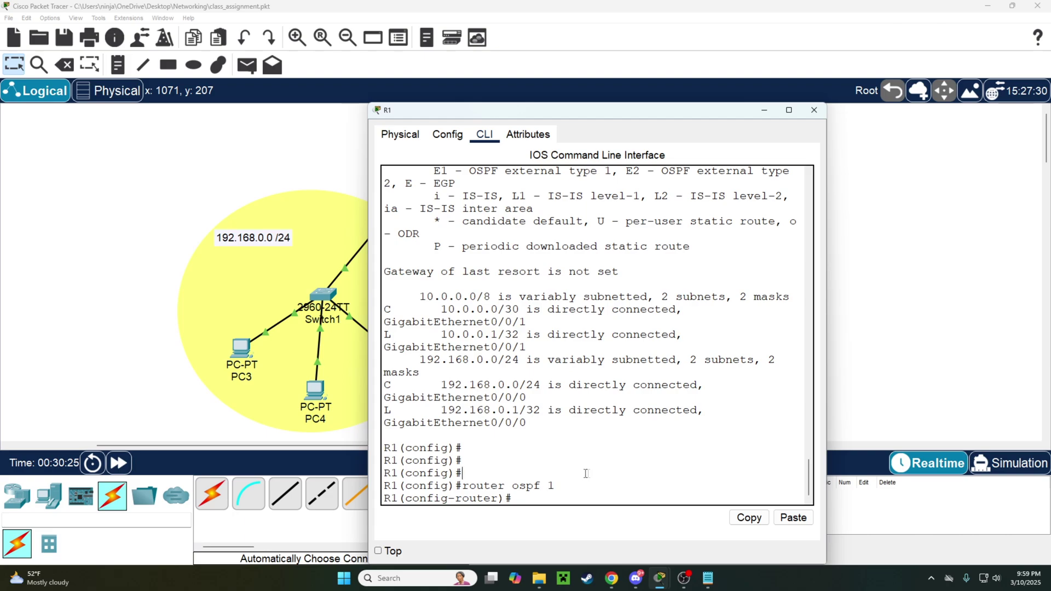
pyautogui.moveTo(570, 490); pyautogui.dragTo(549, 486)
pyautogui.moveTo(602, 111); pyautogui.dragTo(736, 72)
pyautogui.click(687, 436)
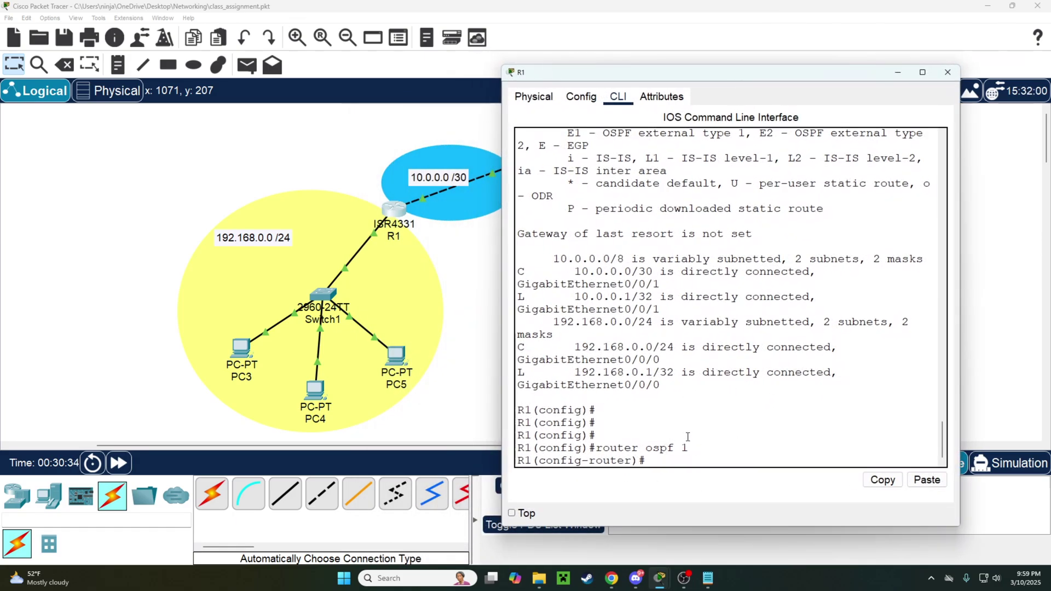
pyautogui.press('Return')
pyautogui.moveTo(612, 72); pyautogui.dragTo(534, 353)
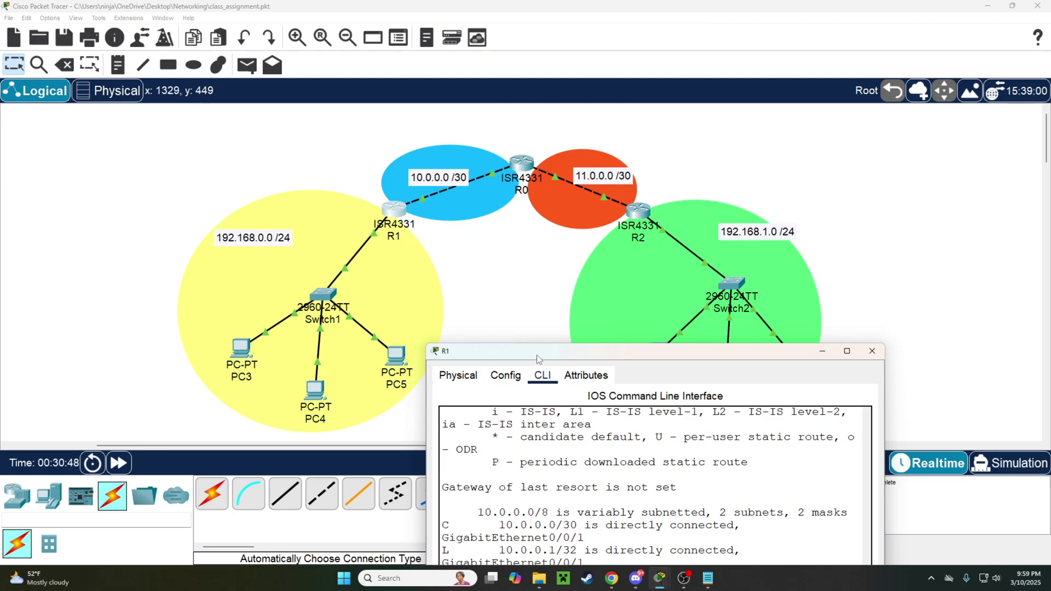
pyautogui.moveTo(537, 353); pyautogui.dragTo(596, 98)
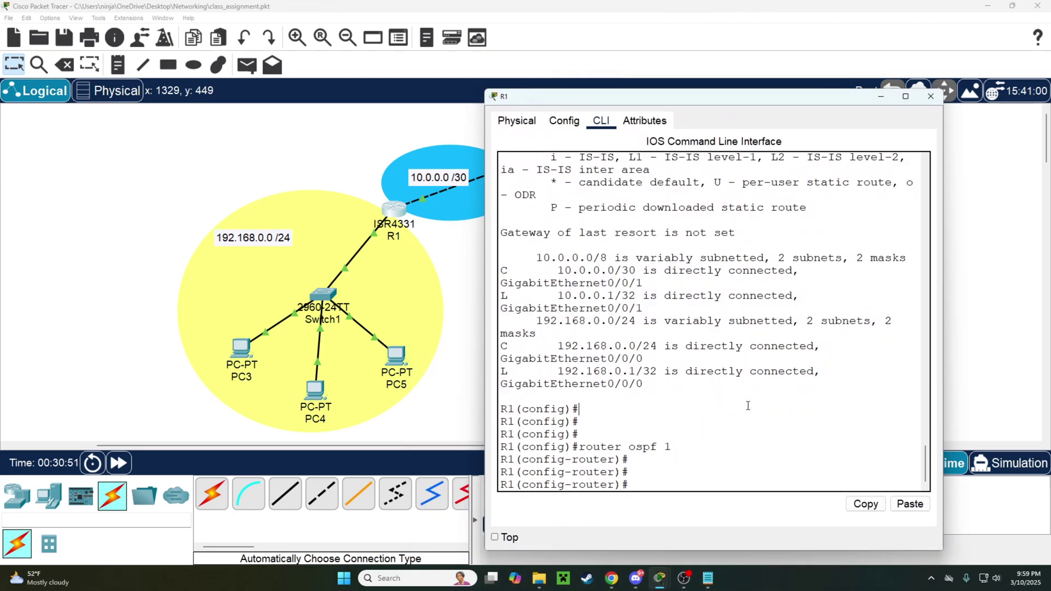
pyautogui.press('Return')
pyautogui.press('Return')
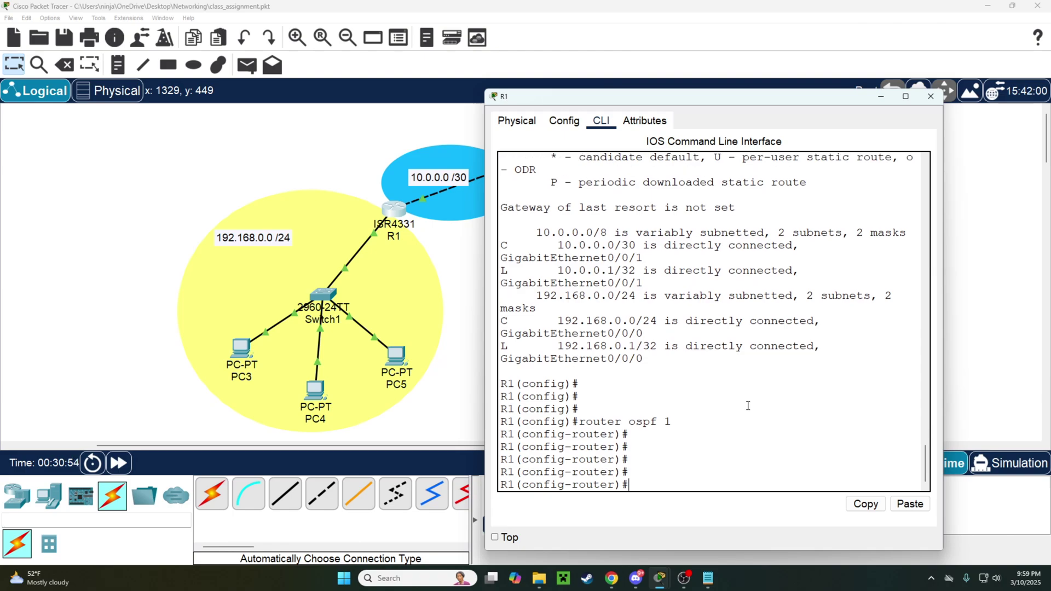
# Add network 192.168.0.0 255.255.255.0 area 0 to R1's OSPF and type the 10.0.0.0 255.255.255.252 area 0 statement.
pyautogui.write('network ')
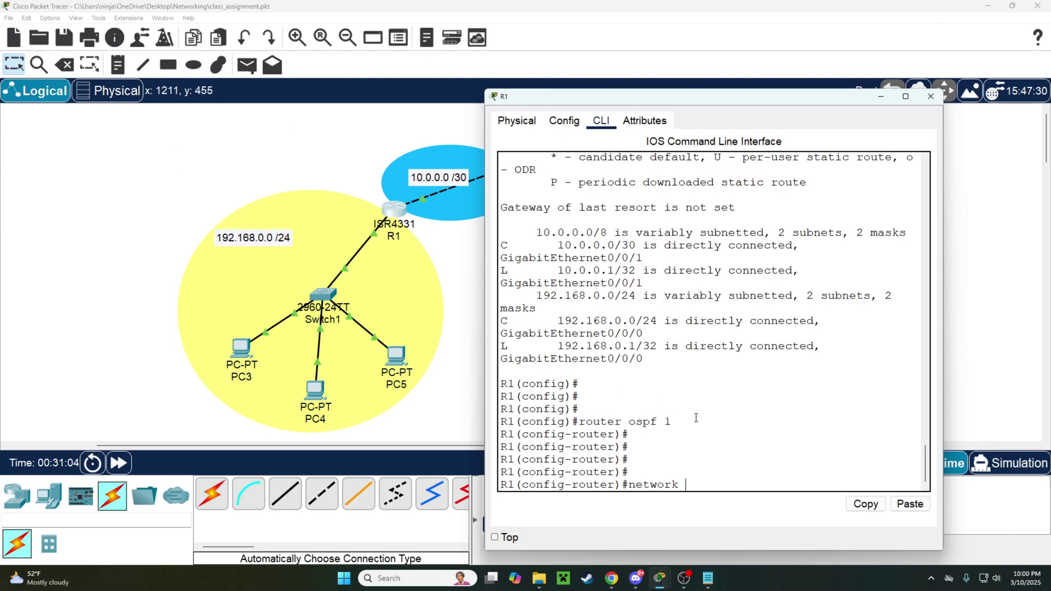
pyautogui.write('192.168.0.0')
pyautogui.moveTo(736, 96); pyautogui.dragTo(680, 88)
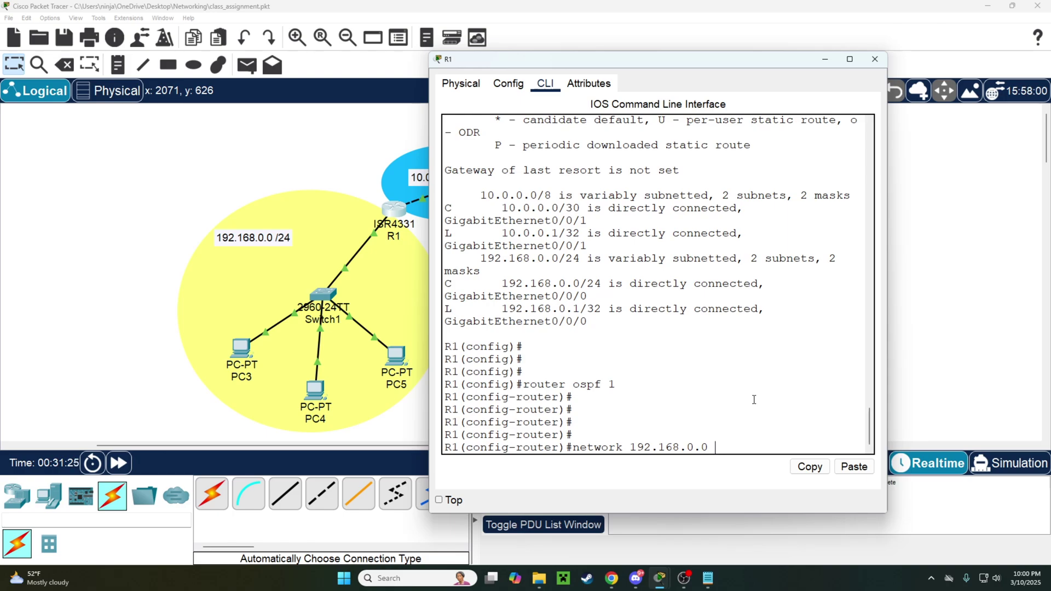
pyautogui.write('255.255.255.0')
pyautogui.press('BackSpace')
pyautogui.press('BackSpace')
pyautogui.press('BackSpace')
pyautogui.press('BackSpace')
pyautogui.press('BackSpace')
pyautogui.press('BackSpace')
pyautogui.press('BackSpace')
pyautogui.press('BackSpace')
pyautogui.press('BackSpace')
pyautogui.press('BackSpace')
pyautogui.press('BackSpace')
pyautogui.press('BackSpace')
pyautogui.press('BackSpace')
pyautogui.write('0.0.0.255')
pyautogui.press('BackSpace')
pyautogui.press('BackSpace')
pyautogui.press('BackSpace')
pyautogui.write('255.255.255.0 ar')
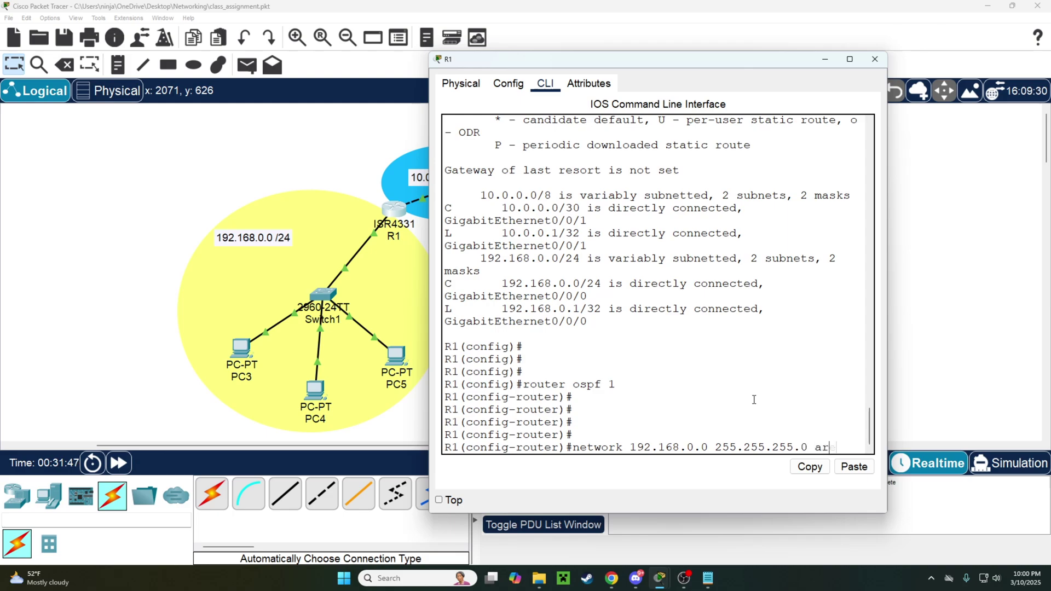
pyautogui.write('ea 0')
pyautogui.press('Return')
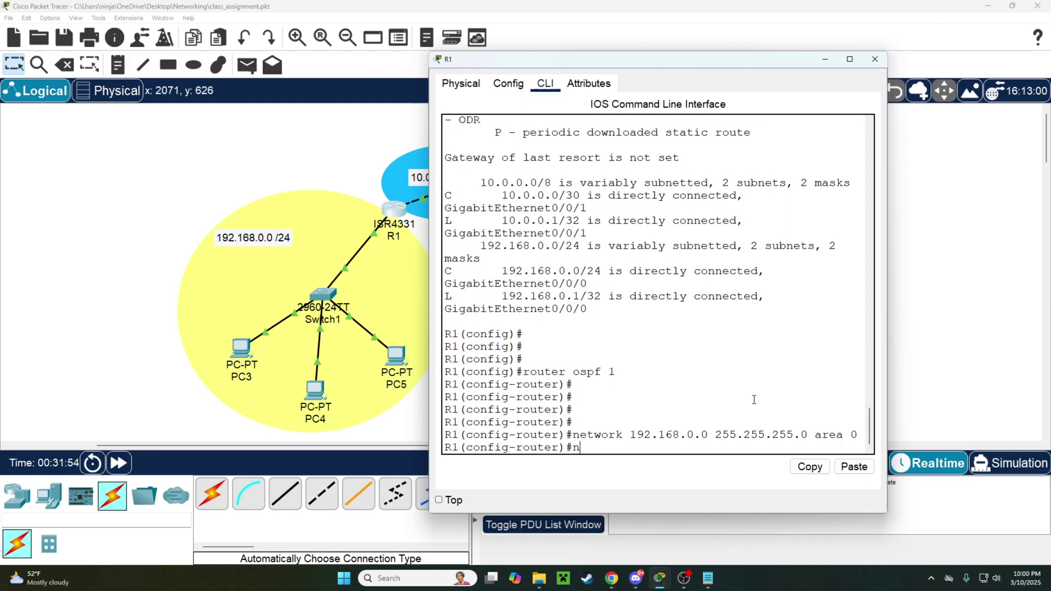
pyautogui.write('network 10.0.0.0 255.255.25')
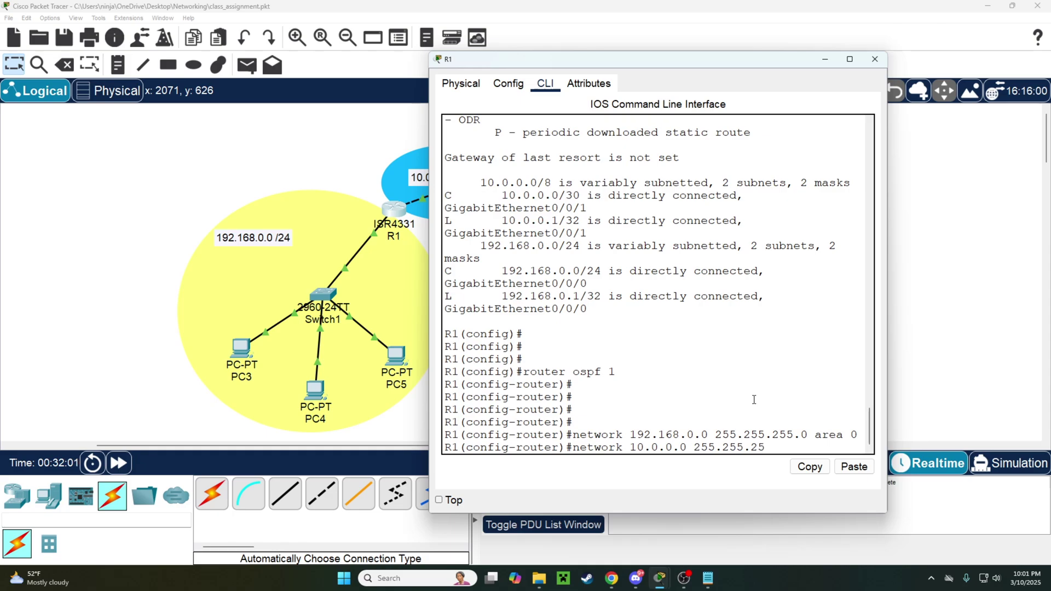
pyautogui.write('5.252 area 0')
# Commit R1's 10.0.0.0 255.255.255.252 area 0 statement, then bring up R0's window.
pyautogui.press('Return')
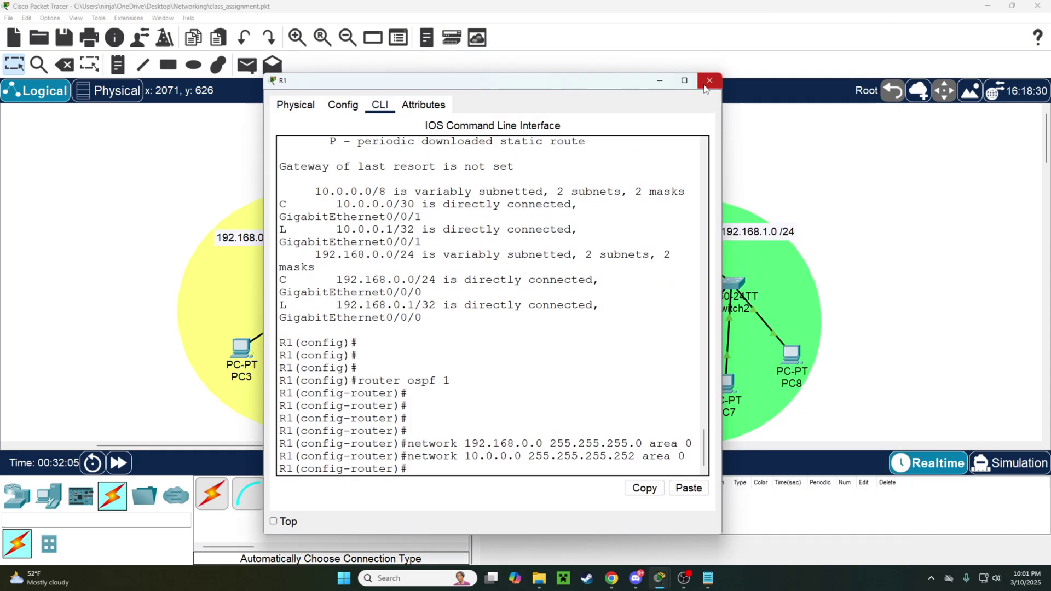
pyautogui.click(874, 59)
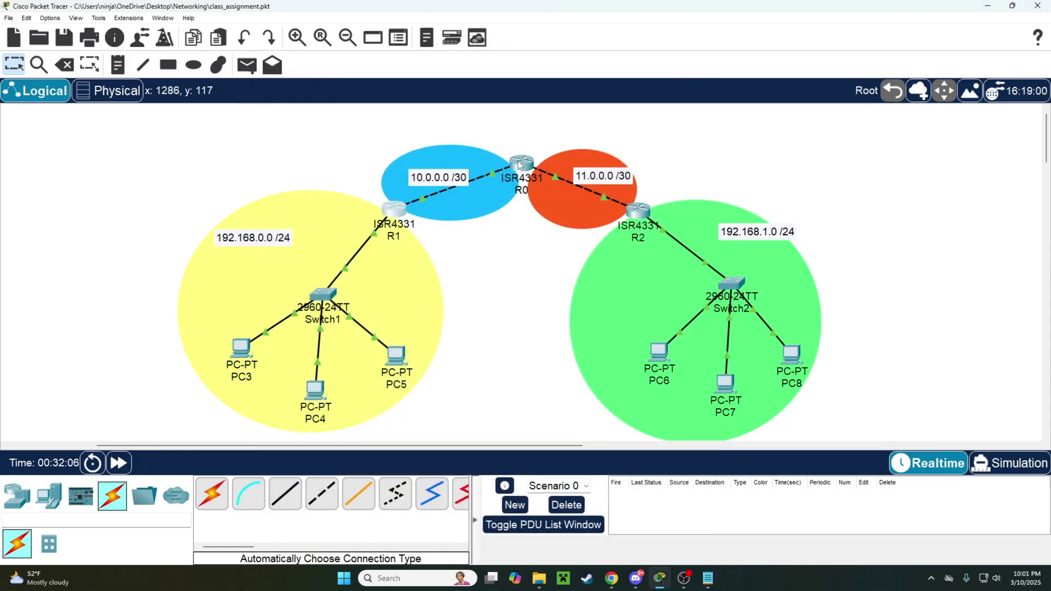
pyautogui.click(520, 186)
pyautogui.moveTo(598, 110)
pyautogui.mouseDown()
pyautogui.moveTo(571, 296)
pyautogui.moveTo(607, 212)
pyautogui.moveTo(609, 119)
pyautogui.mouseUp()
# On R0, leave interface mode and start router ospf 1.
pyautogui.click(695, 398)
pyautogui.press('Return')
pyautogui.press('Return')
pyautogui.write('exi')
pyautogui.press('Return')
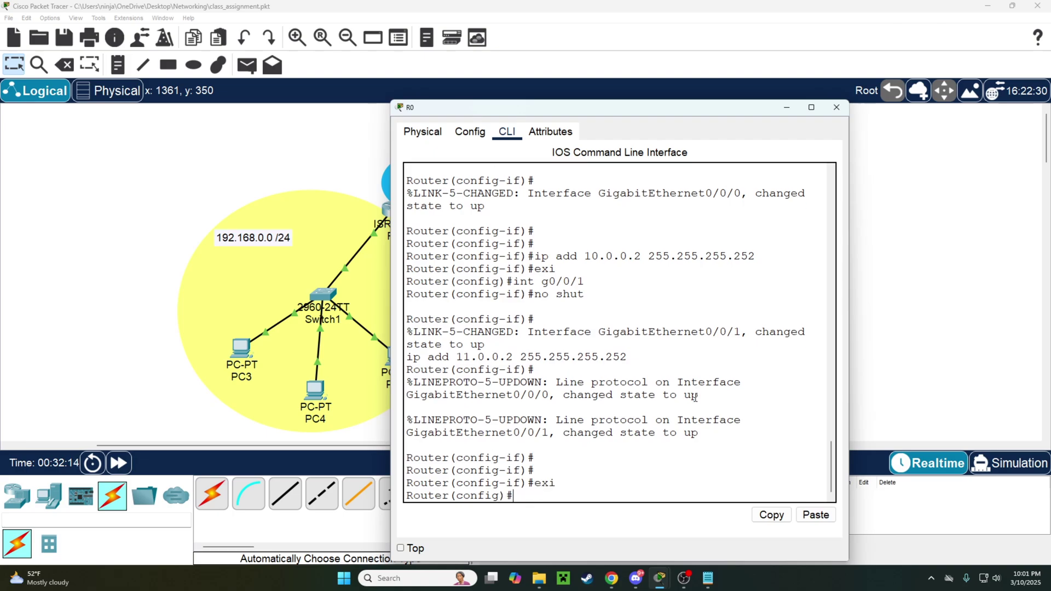
pyautogui.press('Return')
pyautogui.press('Return')
pyautogui.write('router ospf 1')
pyautogui.press('Return')
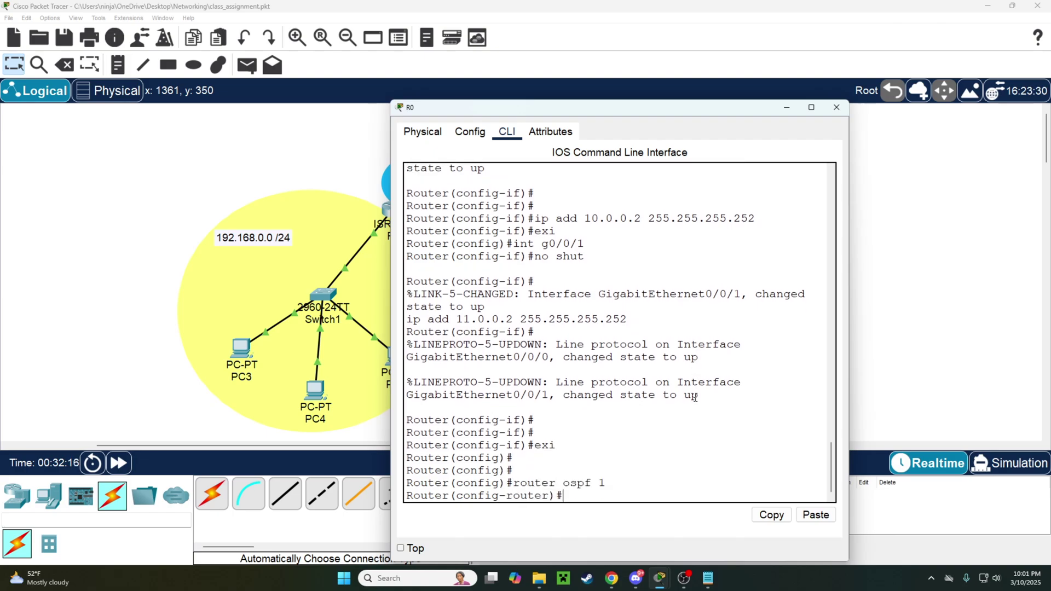
# Advertise 10.0.0.0 and 11.0.0.0 255.255.255.252 in area 0 on R0, then close its window.
pyautogui.press('Return')
pyautogui.press('Return')
pyautogui.write('network 10.0.0')
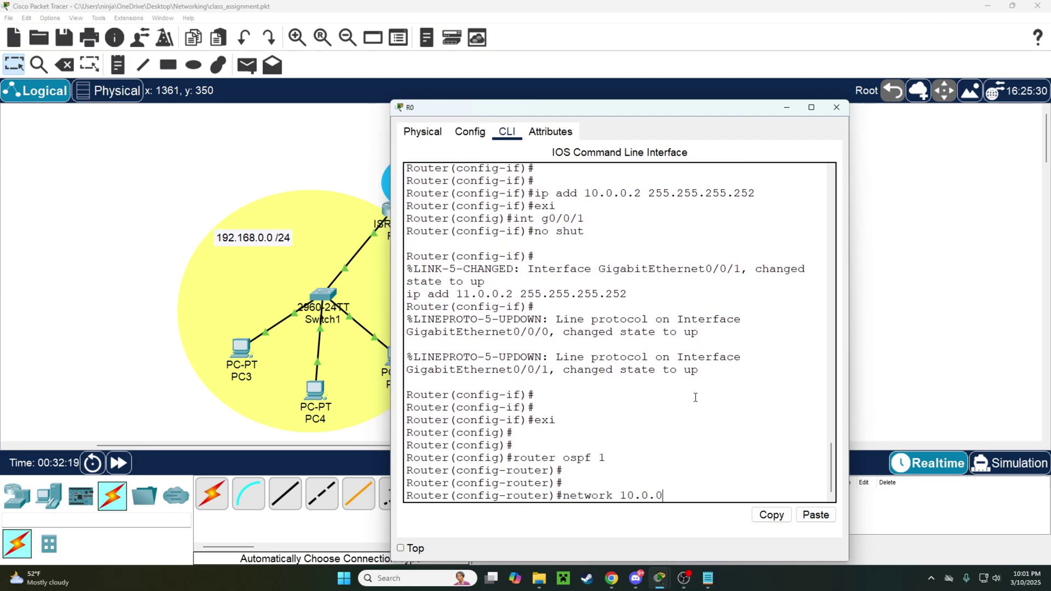
pyautogui.write('.0 255.255.255.252 area 0')
pyautogui.press('Return')
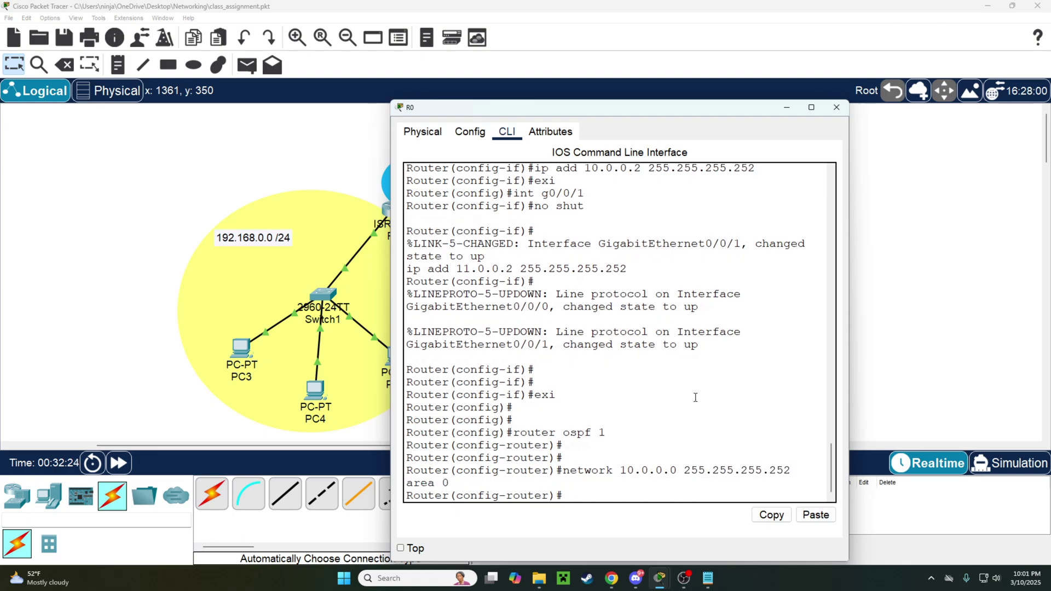
pyautogui.press('Up')
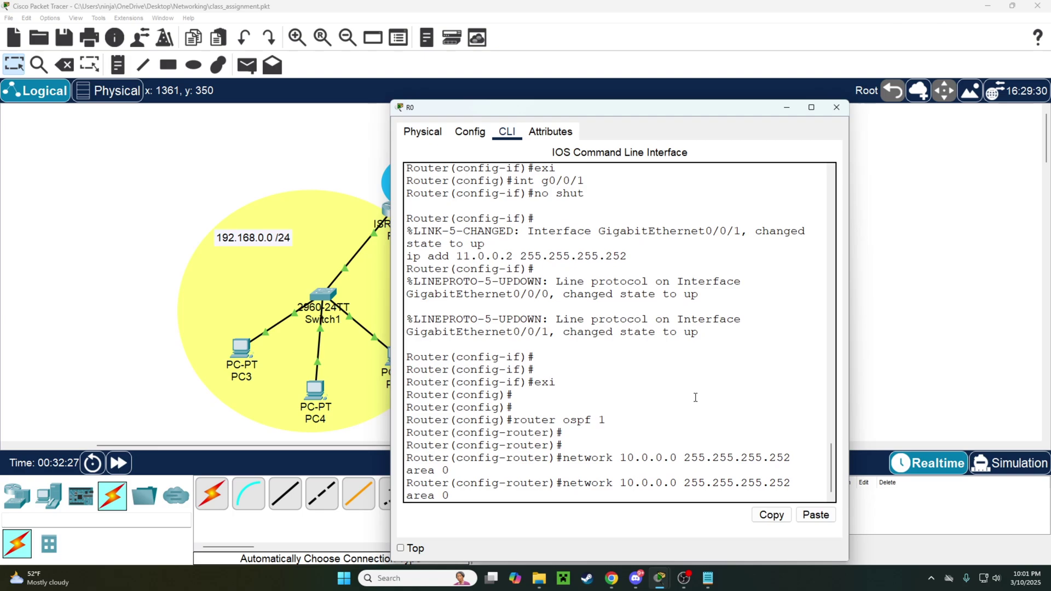
pyautogui.press('Left')
pyautogui.press('Left')
pyautogui.press('Left')
pyautogui.press('Left')
pyautogui.press('Left')
pyautogui.press('Left')
pyautogui.press('Left')
pyautogui.press('Left')
pyautogui.press('Left')
pyautogui.press('Left')
pyautogui.press('Left')
pyautogui.press('Left')
pyautogui.press('Left')
pyautogui.press('Left')
pyautogui.press('Left')
pyautogui.press('Left')
pyautogui.press('Left')
pyautogui.press('Left')
pyautogui.press('Left')
pyautogui.press('Left')
pyautogui.press('BackSpace')
pyautogui.write('1')
pyautogui.press('Return')
pyautogui.click(836, 107)
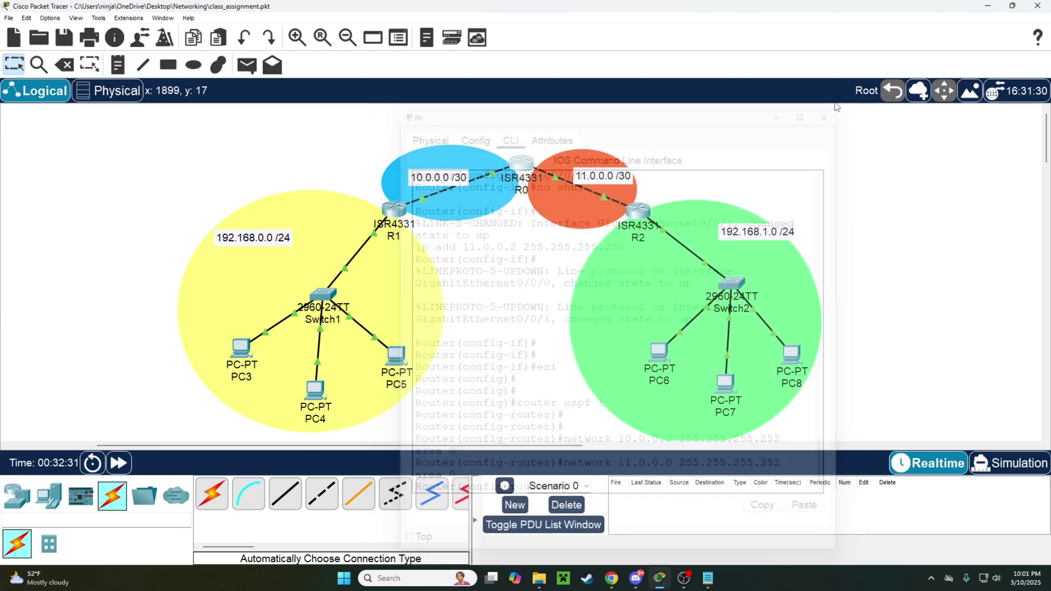
# On R2, start router ospf 1 and advertise 192.168.1.0 255.255.255.0 and 11.0.0.0 255.255.255.252 in area 0.
pyautogui.click(638, 210)
pyautogui.click(695, 422)
pyautogui.write('ro')
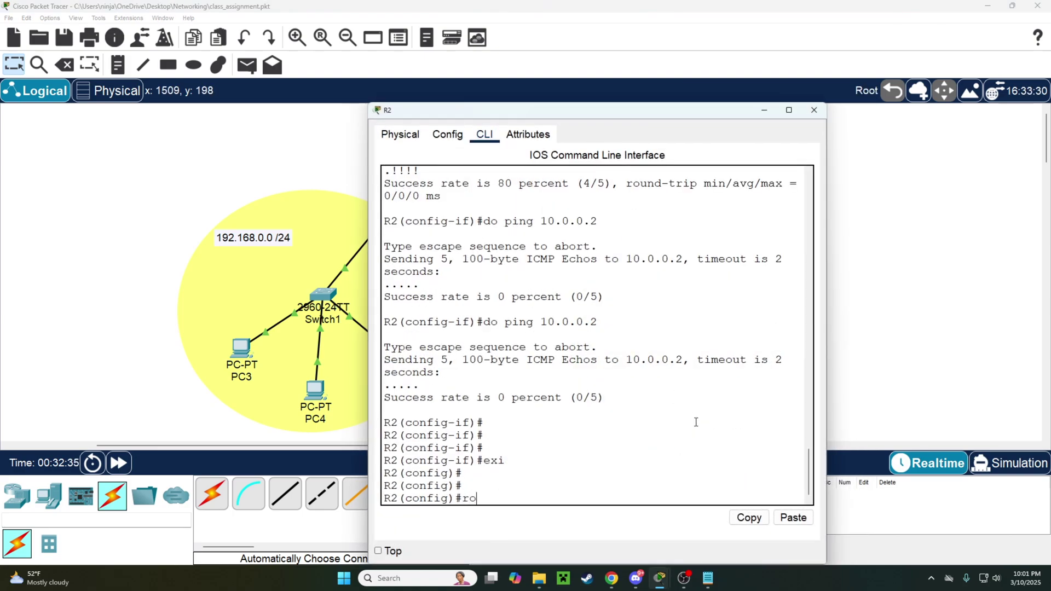
pyautogui.write('uter ospf 1')
pyautogui.press('Return')
pyautogui.write('net')
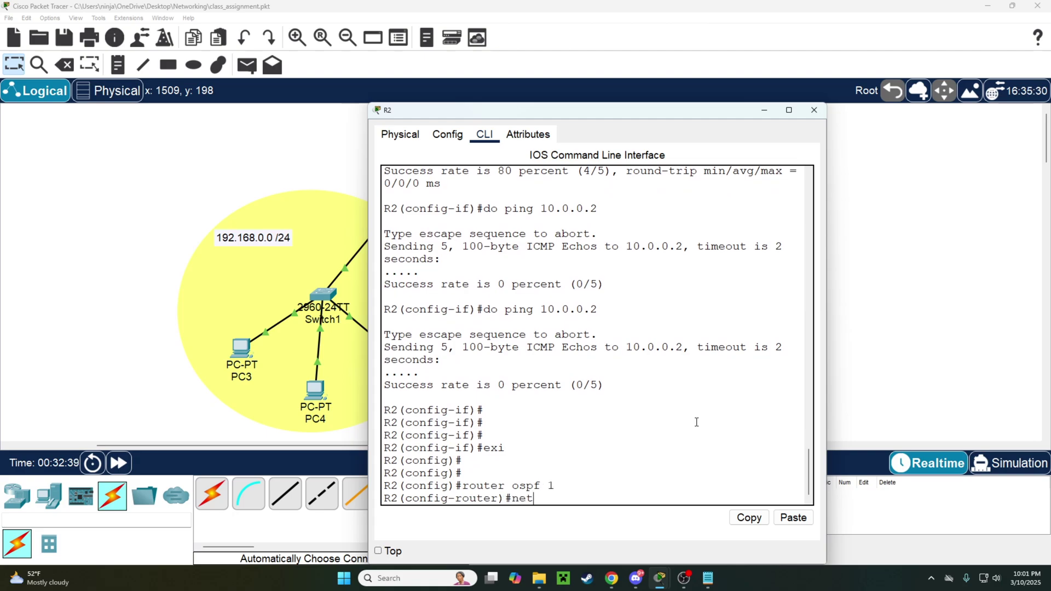
pyautogui.write('work')
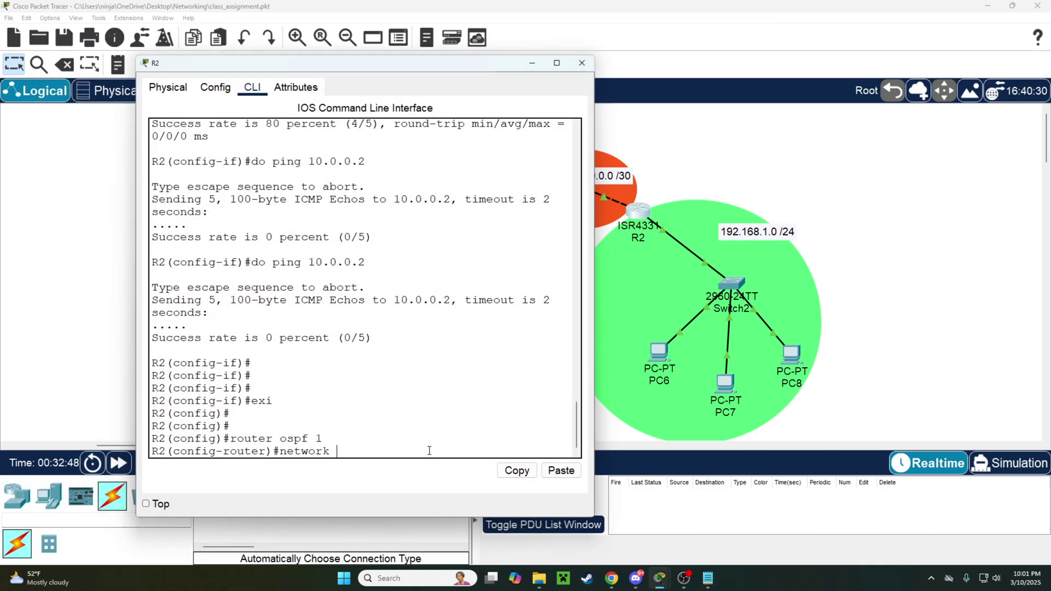
pyautogui.write('192.168.1.0 255.255.255.')
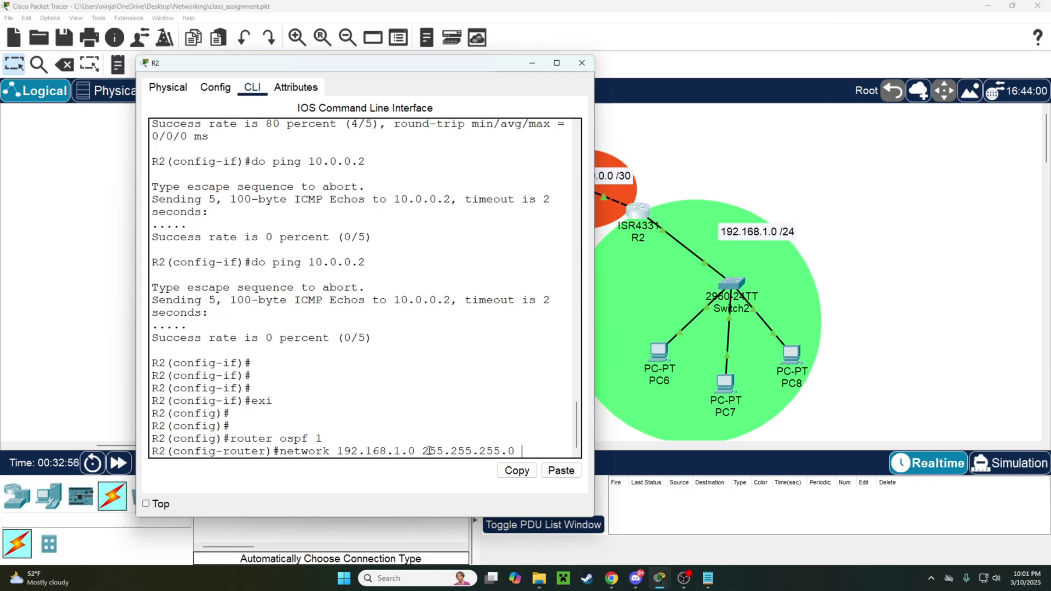
pyautogui.write('0 area 0')
pyautogui.press('Return')
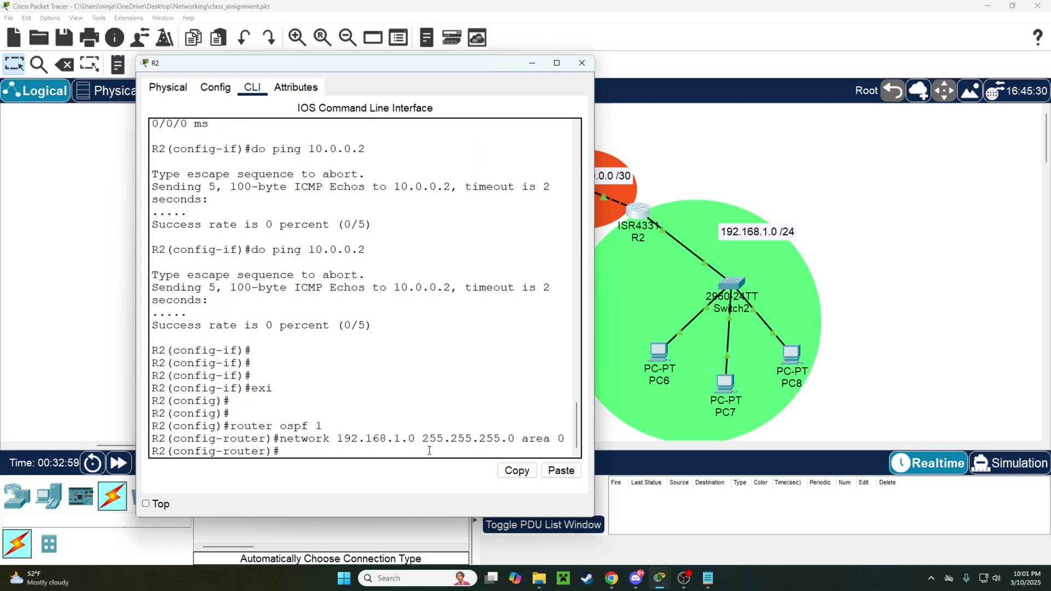
pyautogui.write('network 11.0.0.0 255.2')
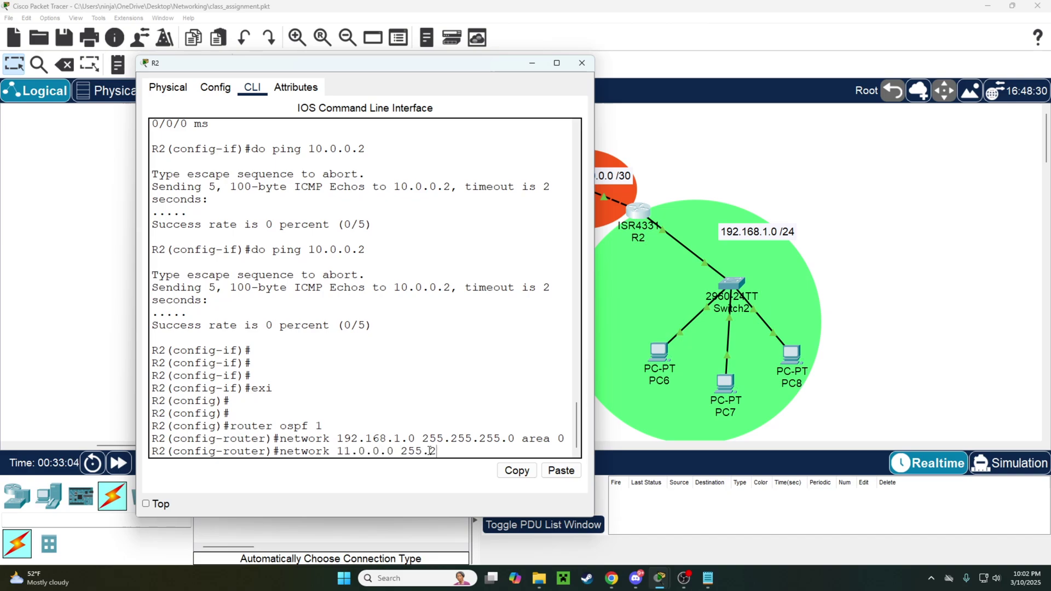
pyautogui.write('55.255.252 area 0')
pyautogui.press('Return')
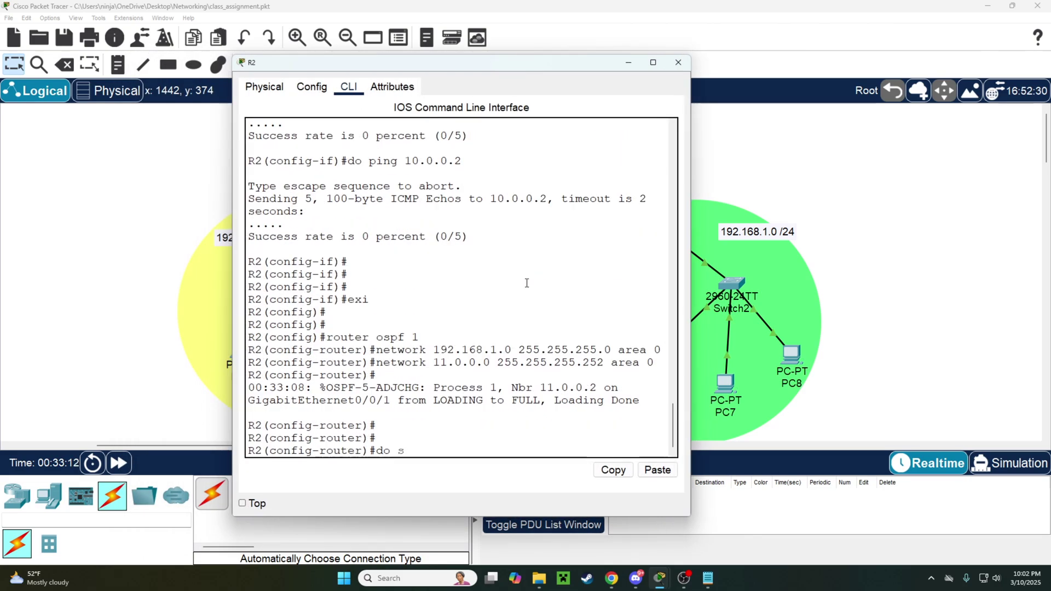
# Display R2's routing table and review its connected 11.0.0.0 and 192.168.1.0 routes.
pyautogui.write('sho ip rout')
pyautogui.press('Return')
pyautogui.moveTo(257, 312)
pyautogui.mouseDown()
pyautogui.moveTo(394, 351)
pyautogui.moveTo(408, 427)
pyautogui.moveTo(255, 294)
pyautogui.mouseUp()
pyautogui.click(447, 434)
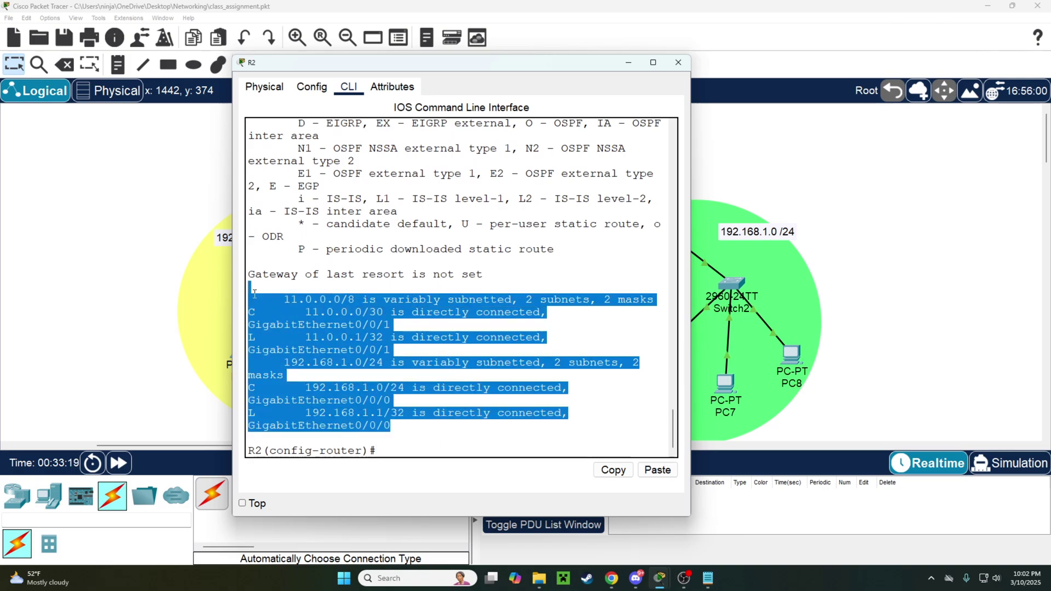
# Move R2's console window aside to reveal the topology diagram.
pyautogui.moveTo(539, 66); pyautogui.dragTo(535, 96)
pyautogui.click(597, 290)
pyautogui.press('Return')
pyautogui.press('Return')
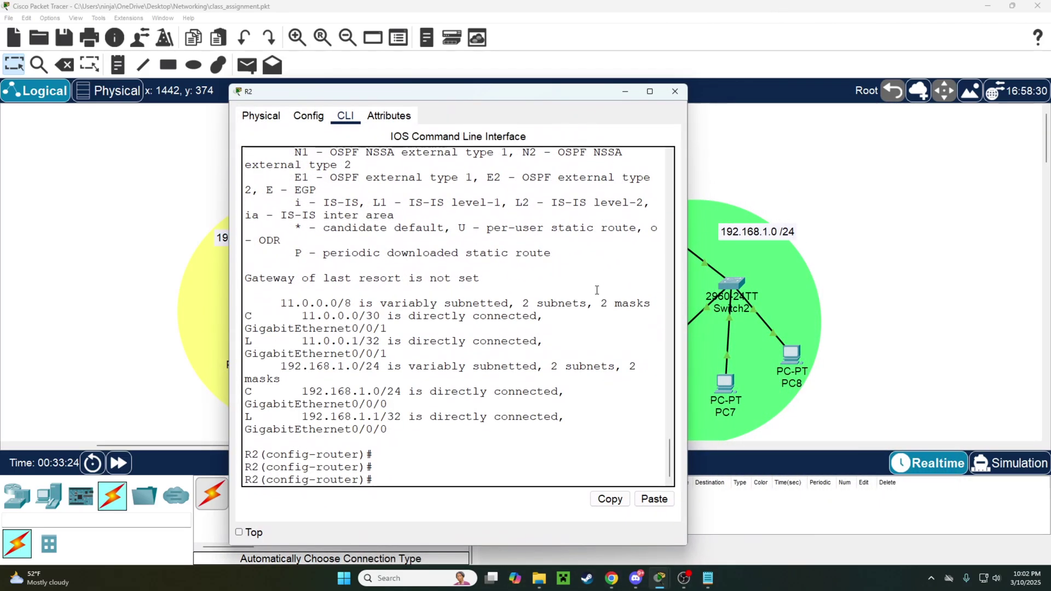
pyautogui.moveTo(601, 98); pyautogui.dragTo(419, 94)
pyautogui.click(519, 204)
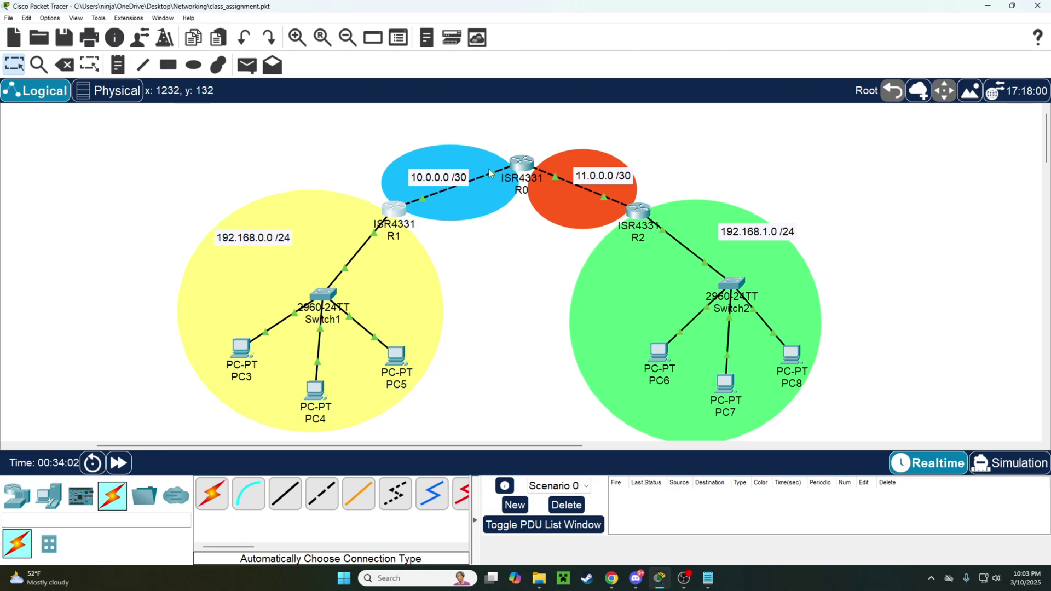
# Add default route 0.0.0.0 0.0.0.0 out GigabitEthernet0/0/1 on R1.
pyautogui.moveTo(523, 166); pyautogui.dragTo(524, 162)
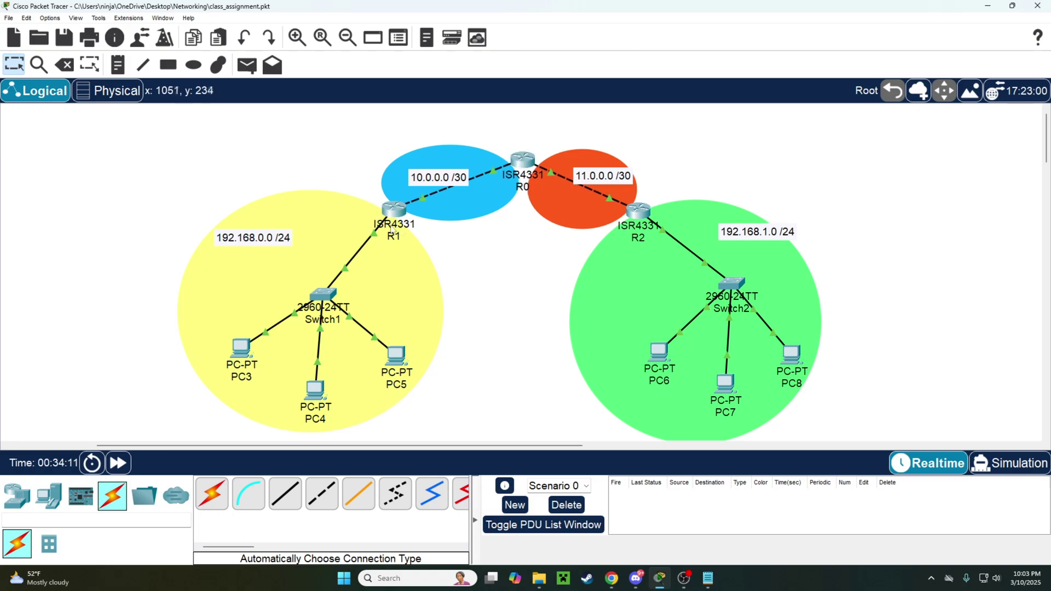
pyautogui.click(396, 211)
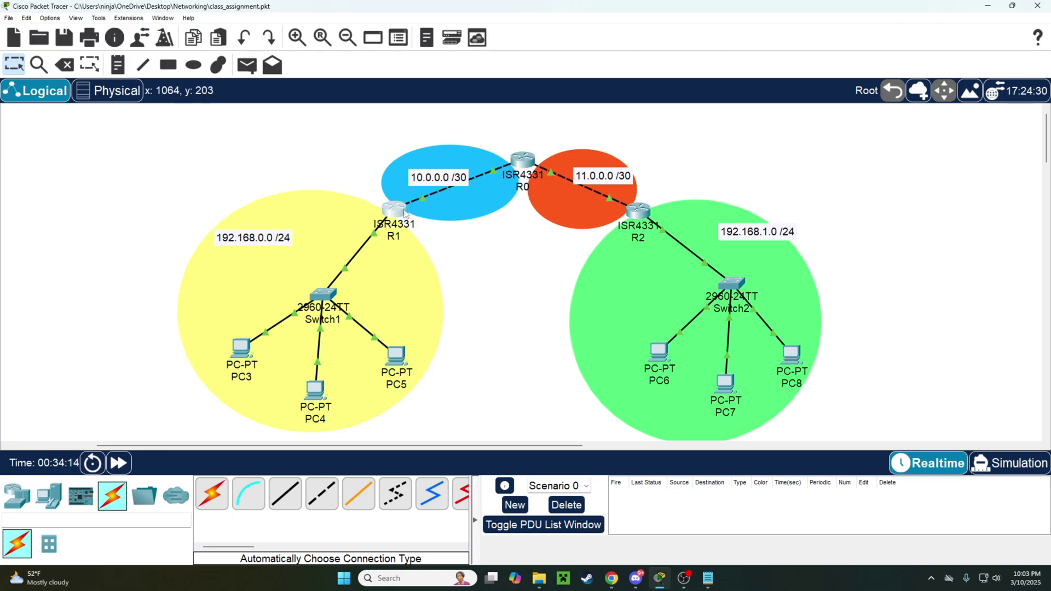
pyautogui.press('Return')
pyautogui.press('Return')
pyautogui.press('Return')
pyautogui.write('exi')
pyautogui.press('Return')
pyautogui.press('Return')
pyautogui.press('Return')
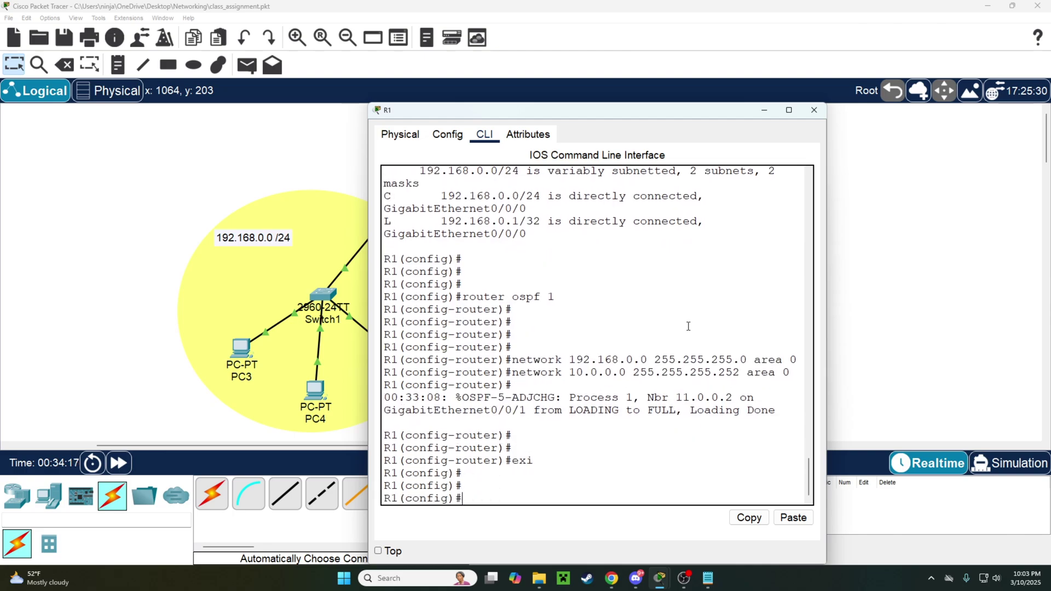
pyautogui.write('ip route 0.0.0.0 0')
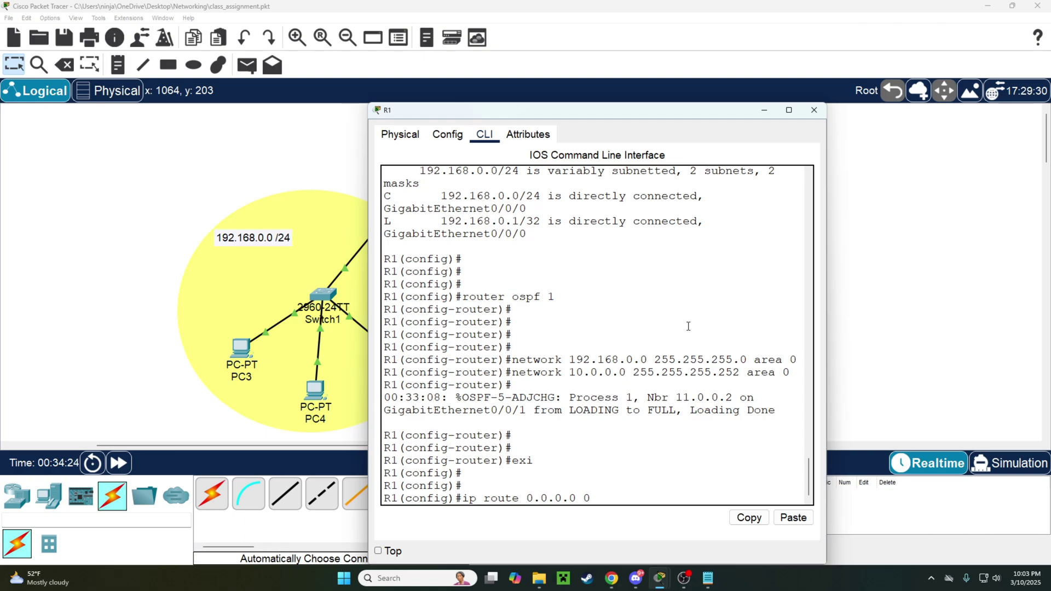
pyautogui.write('.0.0.0')
pyautogui.write('g0/0/1')
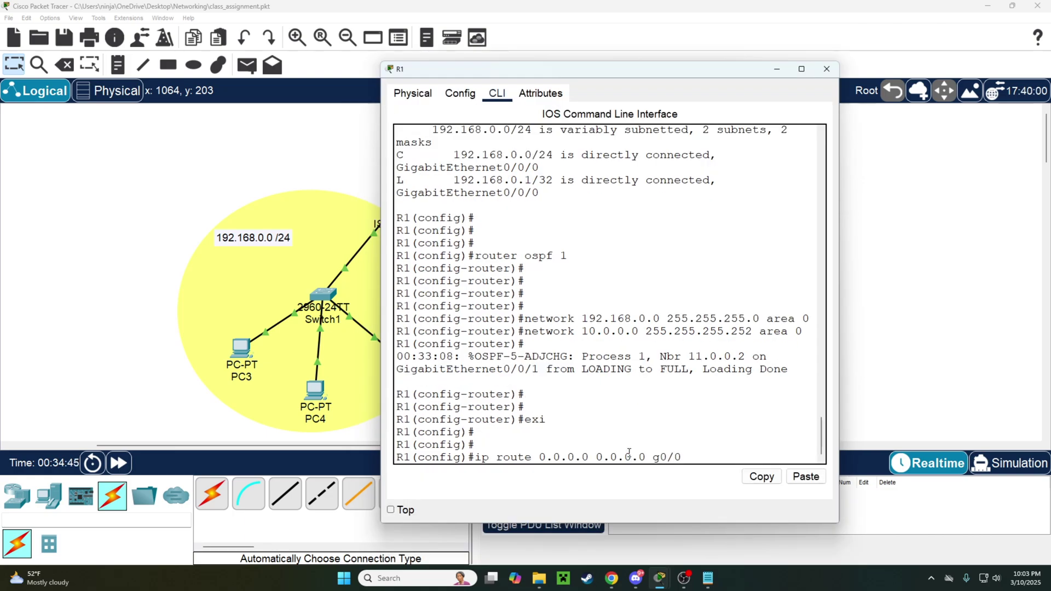
pyautogui.press('Return')
# Review the no-gateway warning and the route's address, mask and g0/0/1 exit interface.
pyautogui.moveTo(634, 445); pyautogui.dragTo(399, 434)
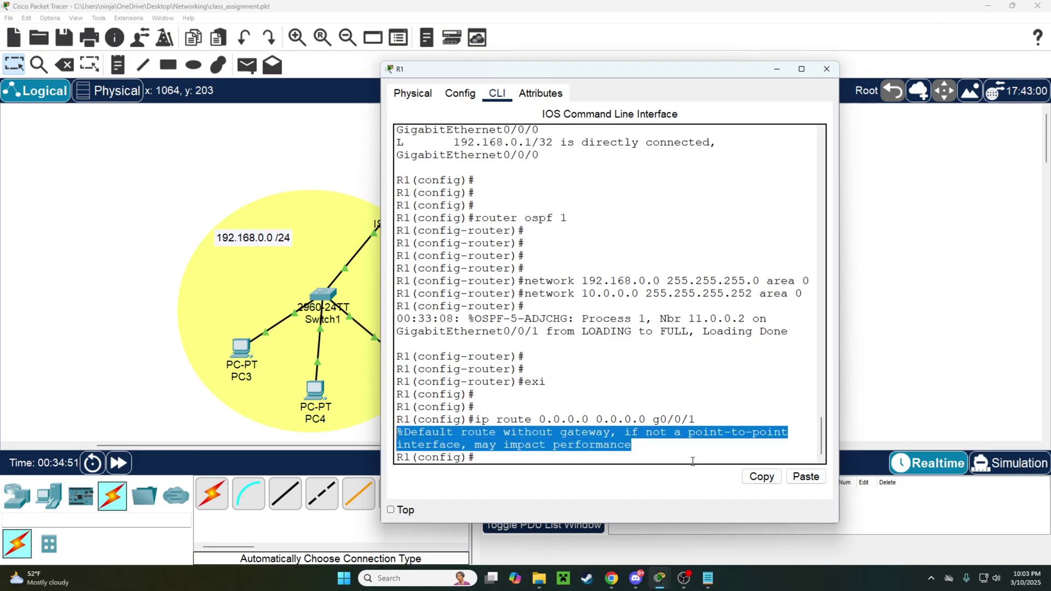
pyautogui.moveTo(574, 71); pyautogui.dragTo(711, 49)
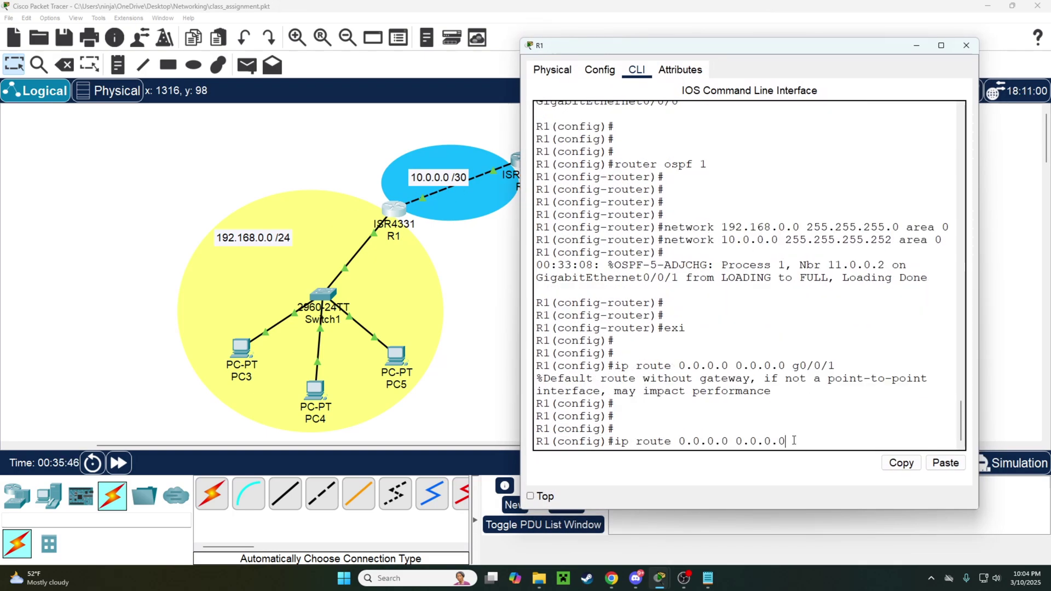
pyautogui.moveTo(793, 441); pyautogui.dragTo(668, 447)
pyautogui.moveTo(791, 442); pyautogui.dragTo(687, 446)
pyautogui.click(791, 441)
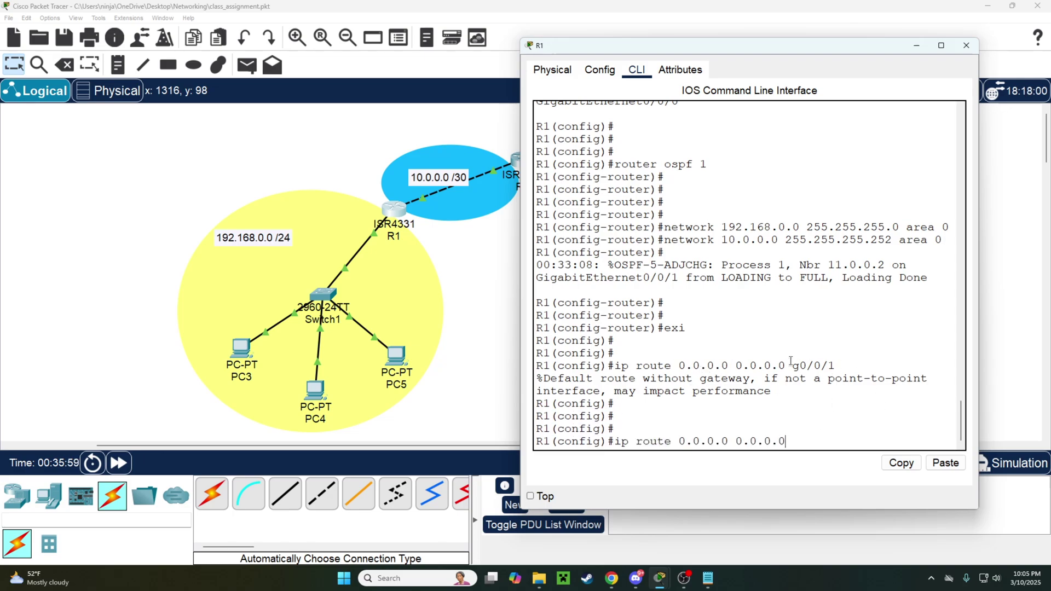
pyautogui.moveTo(836, 365); pyautogui.dragTo(794, 370)
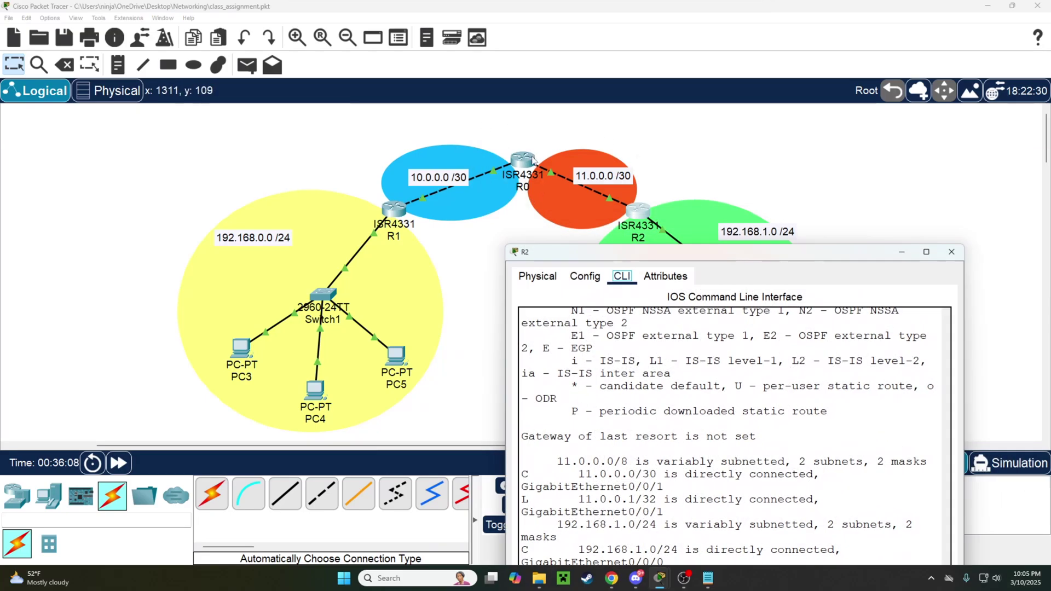
# Nudge router R0 slightly down on the topology diagram.
pyautogui.moveTo(533, 161)
pyautogui.mouseDown()
pyautogui.moveTo(536, 144)
pyautogui.moveTo(536, 160)
pyautogui.mouseUp()
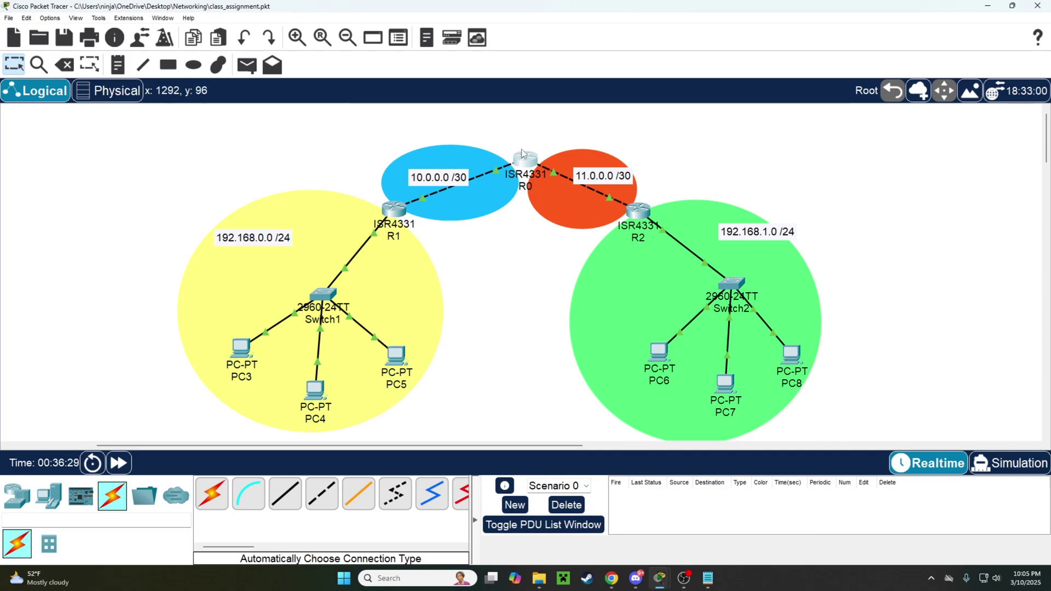
pyautogui.moveTo(521, 153)
pyautogui.mouseDown()
pyautogui.moveTo(513, 160)
pyautogui.moveTo(527, 166)
pyautogui.mouseUp()
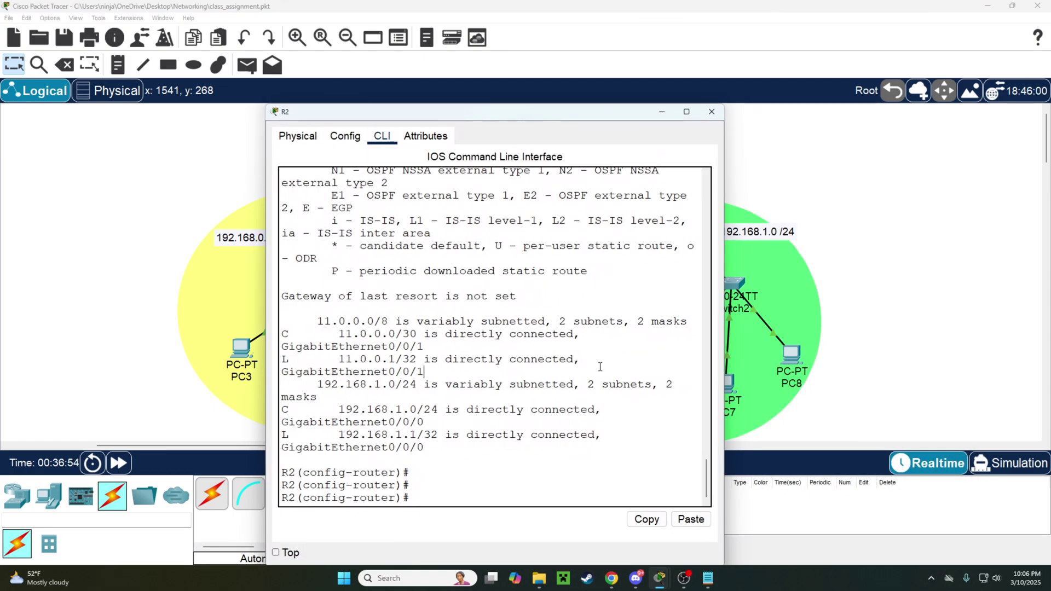
# Set R2's default route 0.0.0.0 0.0.0.0 out g0/0/1.
pyautogui.press('Return')
pyautogui.press('Return')
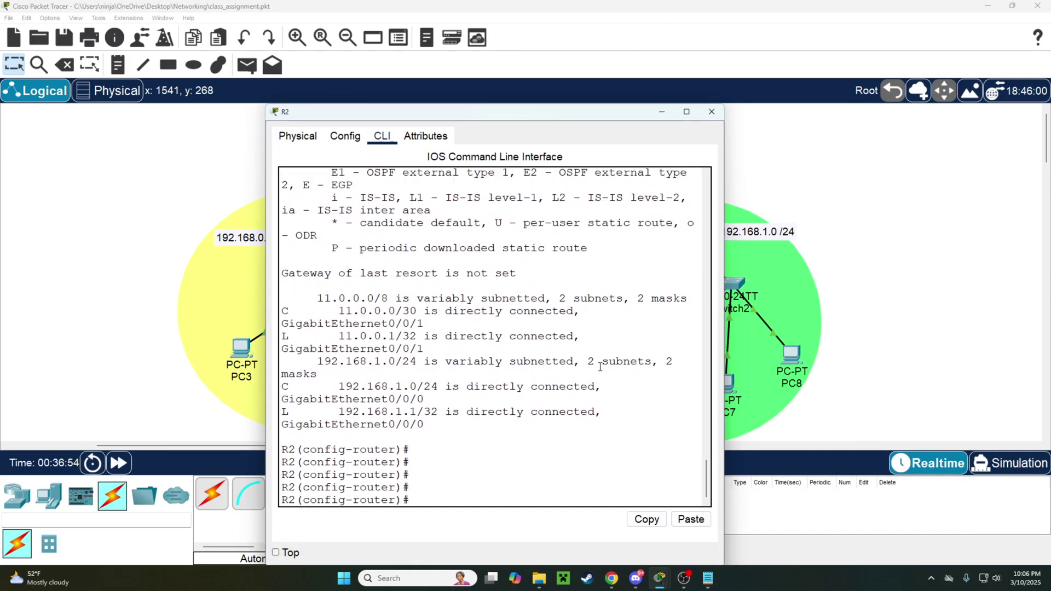
pyautogui.write('exi')
pyautogui.press('Return')
pyautogui.press('Return')
pyautogui.press('Return')
pyautogui.write('ip ')
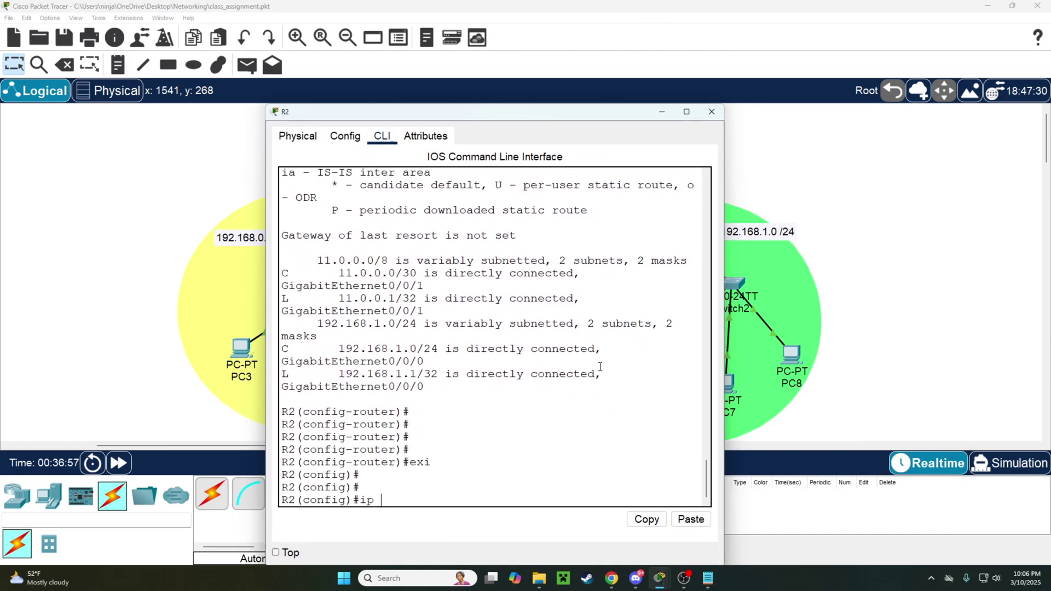
pyautogui.write('route 0.0.0.0 0.0.0.0 g')
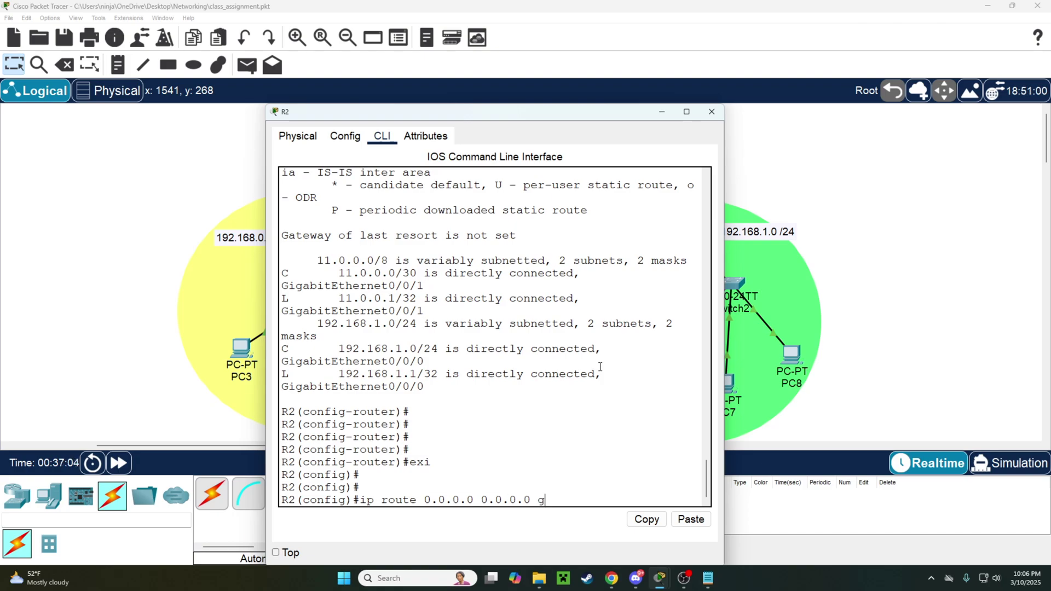
pyautogui.write('0/0/1')
pyautogui.press('Return')
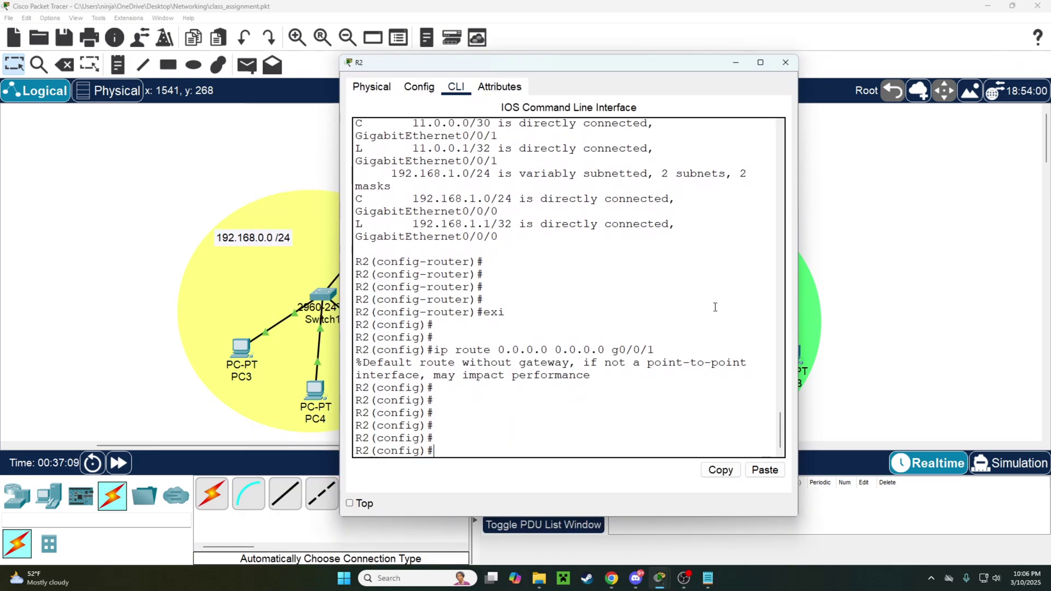
# Display R2's routing table and check the OSPF-learned 10.0.0.0/30 route.
pyautogui.press('Return')
pyautogui.write('do sho ip route')
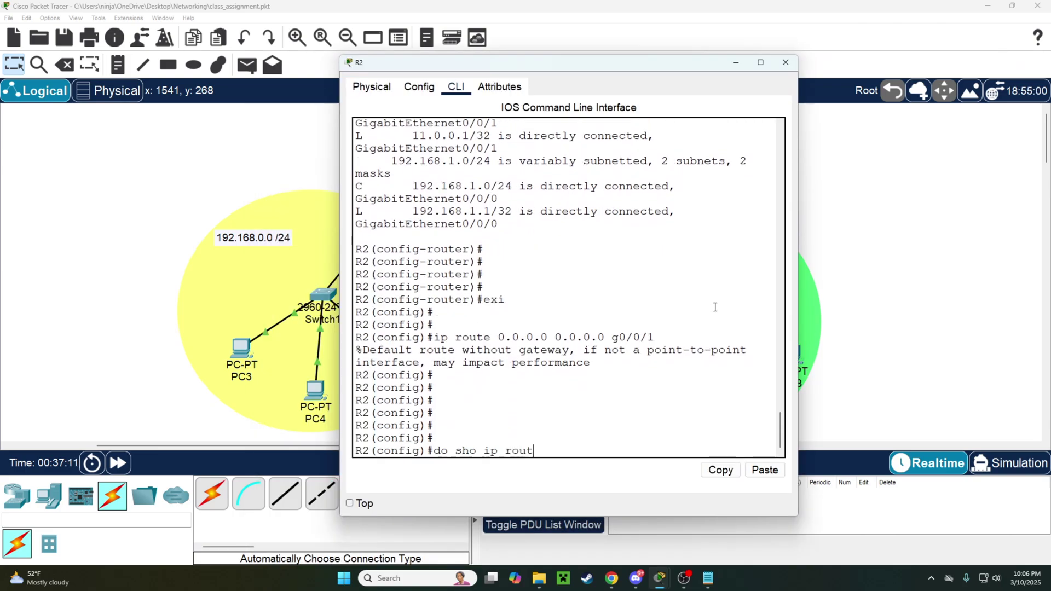
pyautogui.press('Return')
pyautogui.moveTo(356, 325); pyautogui.dragTo(719, 327)
pyautogui.moveTo(357, 236); pyautogui.dragTo(676, 237)
pyautogui.moveTo(356, 236); pyautogui.dragTo(500, 238)
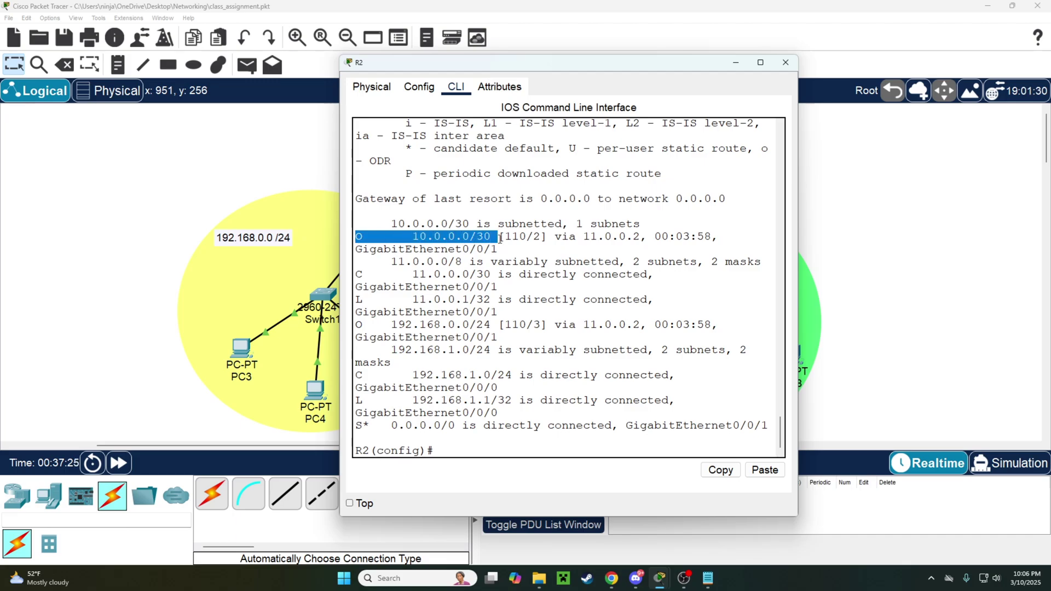
# Confirm the OSPF-learned 192.168.0.0/24 route, then close R2's console.
pyautogui.moveTo(522, 65); pyautogui.dragTo(612, 311)
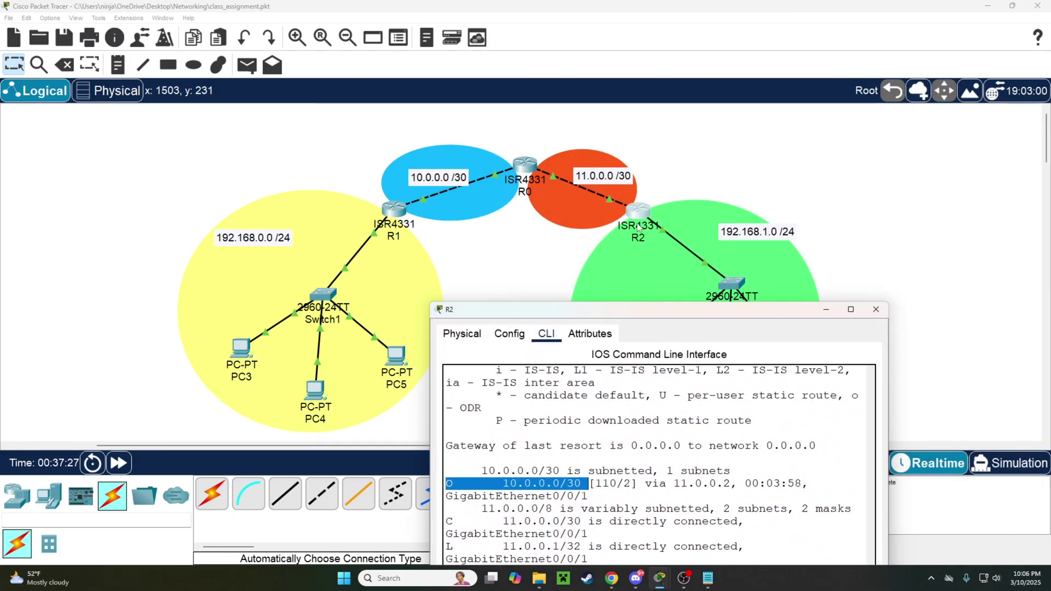
pyautogui.moveTo(464, 311); pyautogui.dragTo(608, 123)
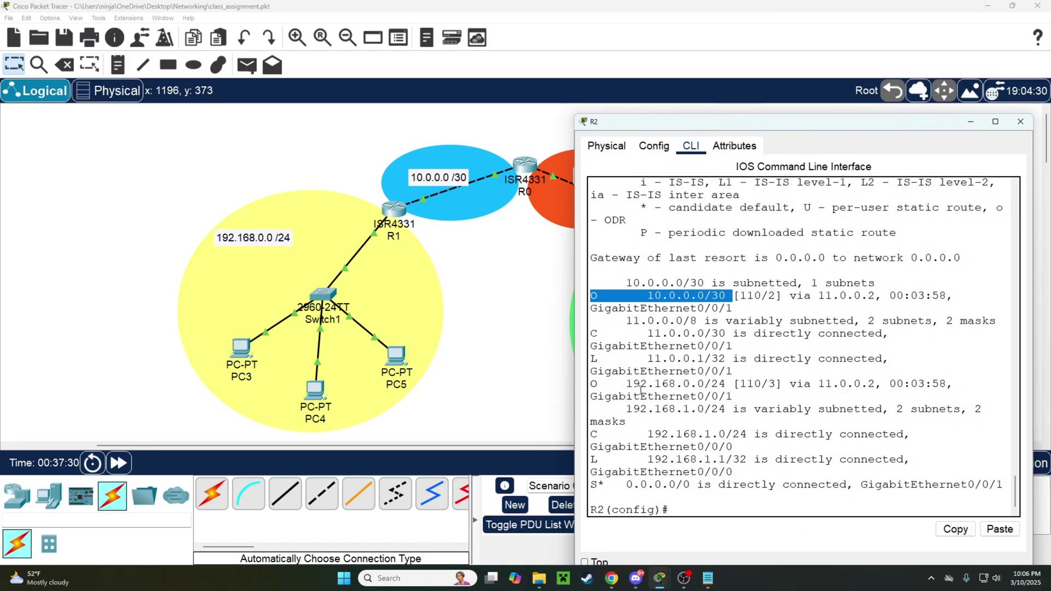
pyautogui.moveTo(626, 384); pyautogui.dragTo(718, 383)
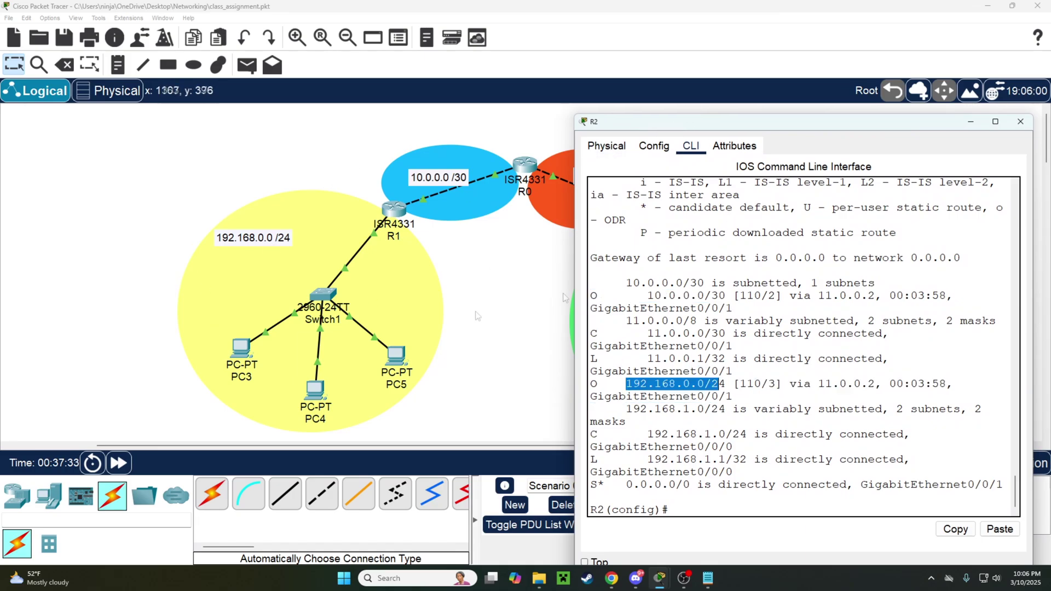
pyautogui.moveTo(785, 126); pyautogui.dragTo(472, 408)
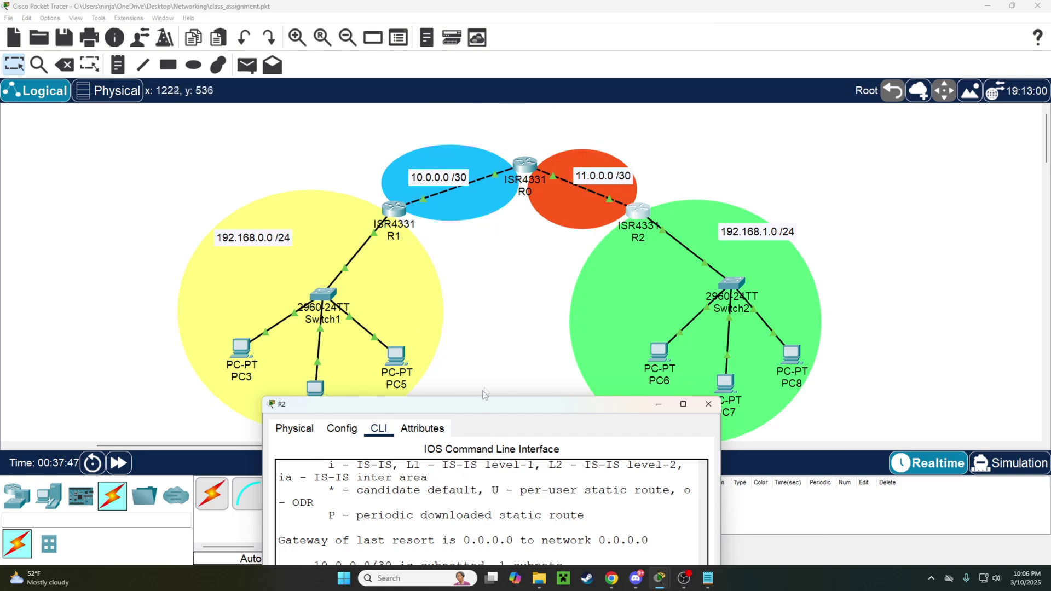
pyautogui.moveTo(484, 393); pyautogui.dragTo(568, 124)
pyautogui.click(794, 134)
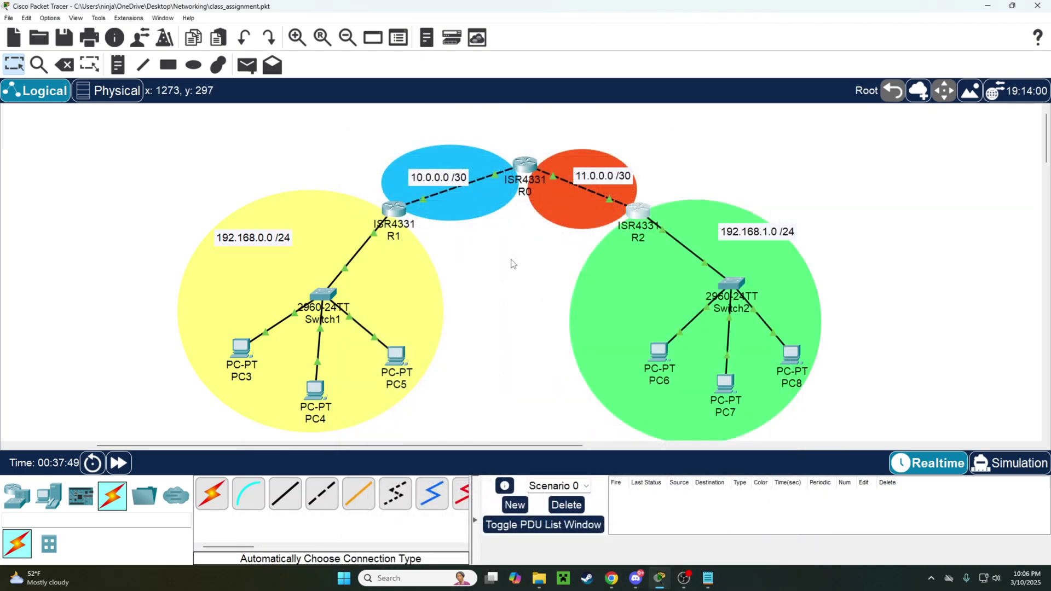